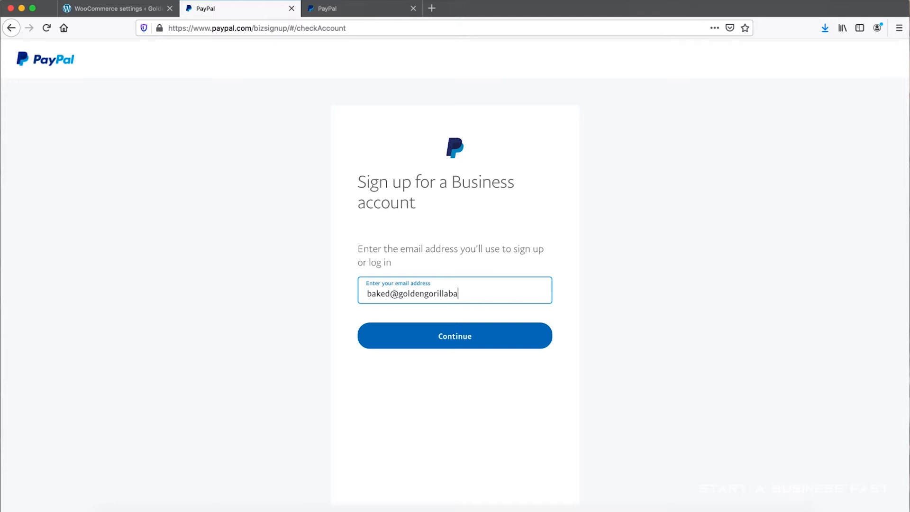
# - Submit the business sign-up e-mail address and create the account password
pyautogui.click(459, 346)
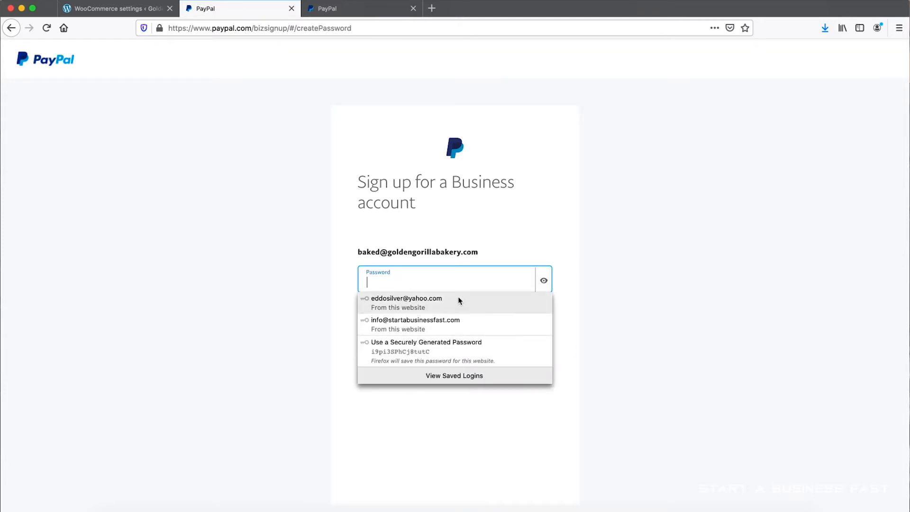
pyautogui.write('***')
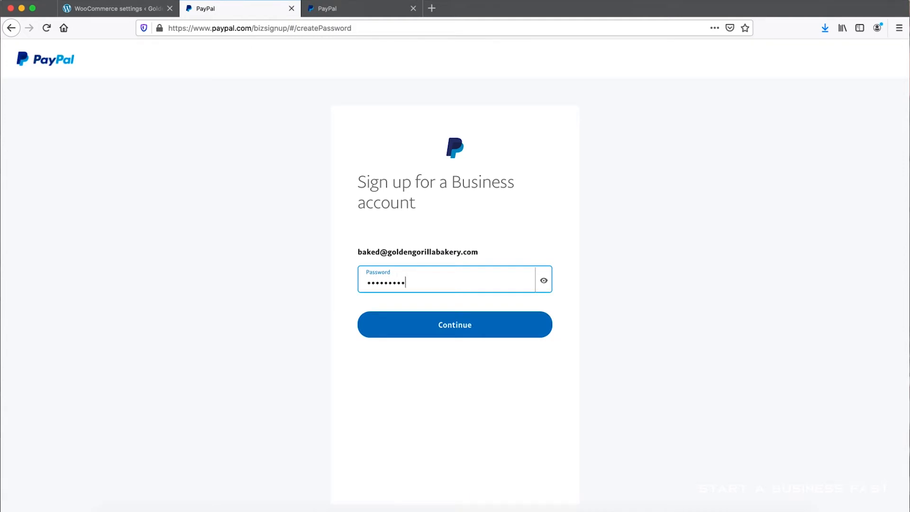
pyautogui.click(456, 325)
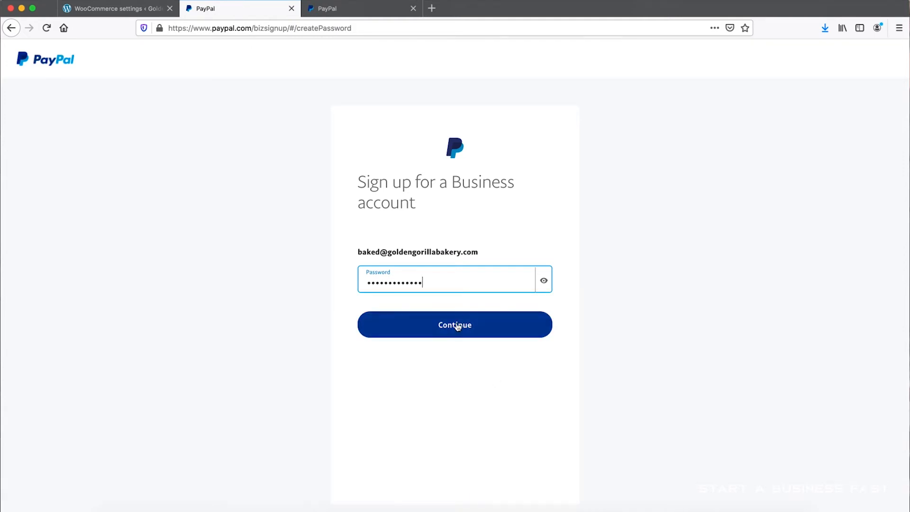
# - Complete the business contact, phone and address details with the legal business name Golden Gorilla Bakery, and submit them
pyautogui.scroll(-2, 493, 258)
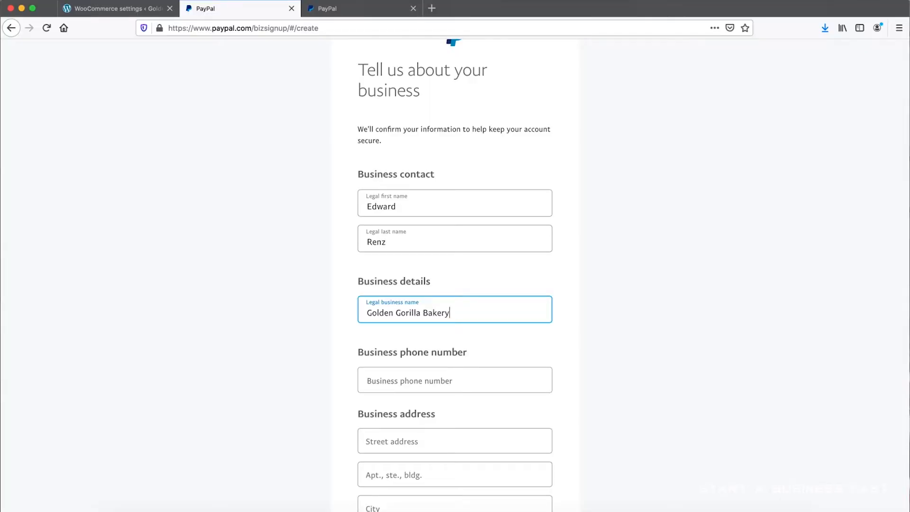
pyautogui.scroll(-3, 565, 365)
pyautogui.click(398, 286)
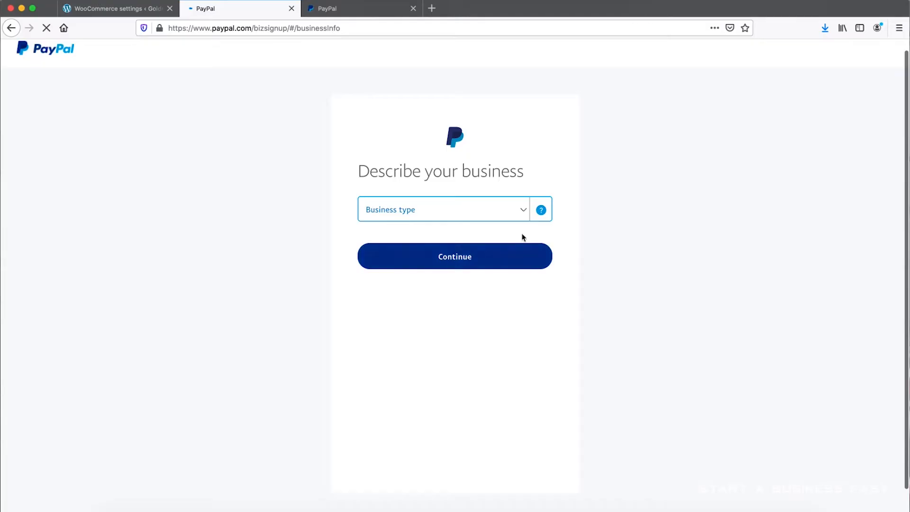
# - Set the business type to Individual/Sole Proprietorship
pyautogui.click(525, 209)
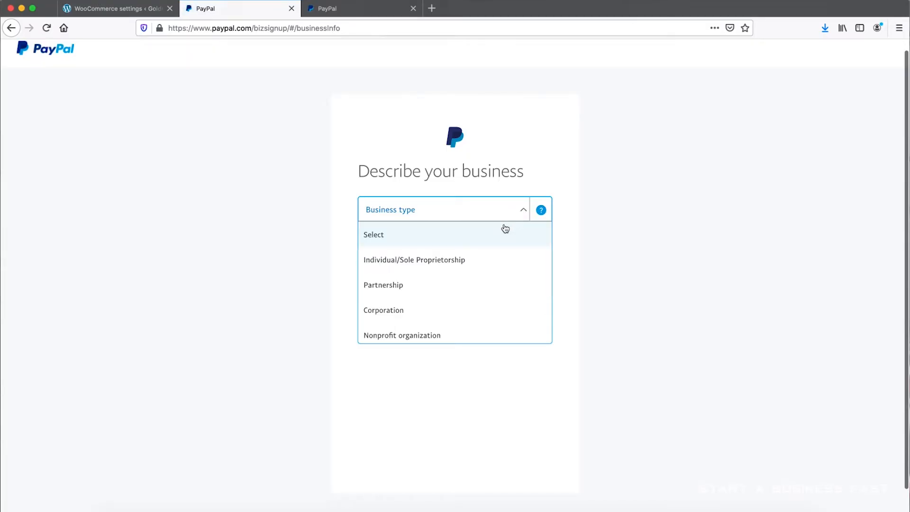
pyautogui.scroll(-2, 495, 252)
pyautogui.scroll(3, 497, 254)
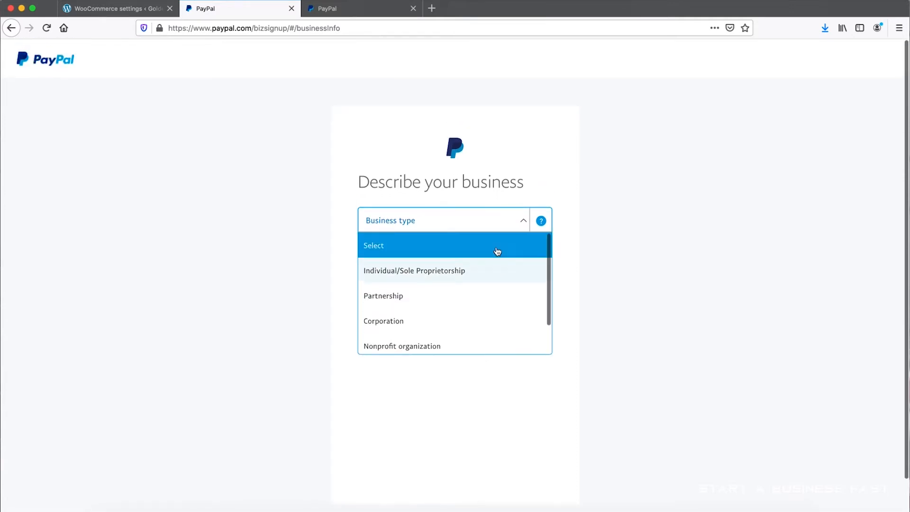
pyautogui.click(474, 278)
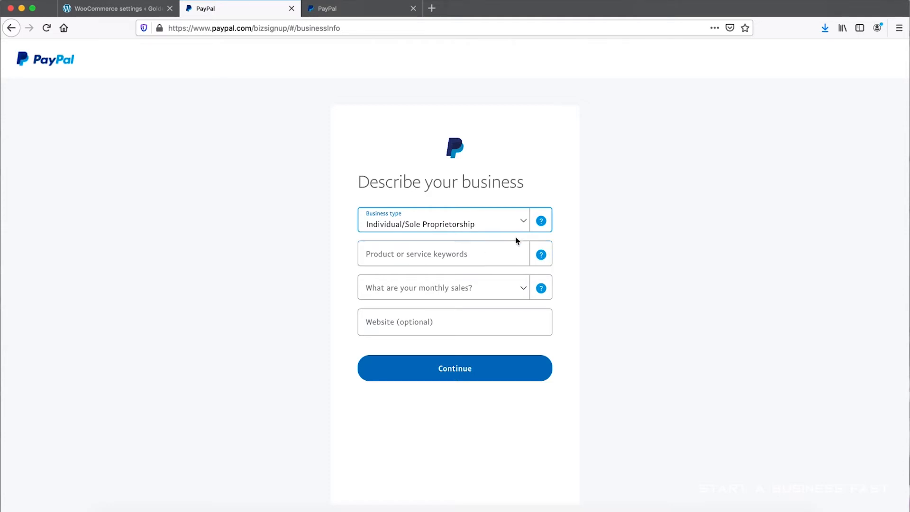
# - Set the product or service keyword to Bakeries and the monthly sales to Up to USD $4,999
pyautogui.click(467, 262)
pyautogui.write('Bak')
pyautogui.click(418, 283)
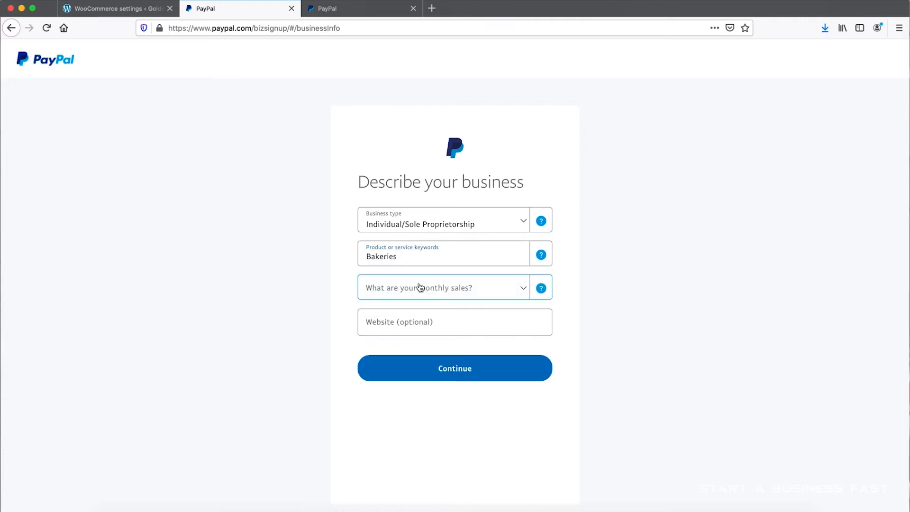
pyautogui.click(419, 287)
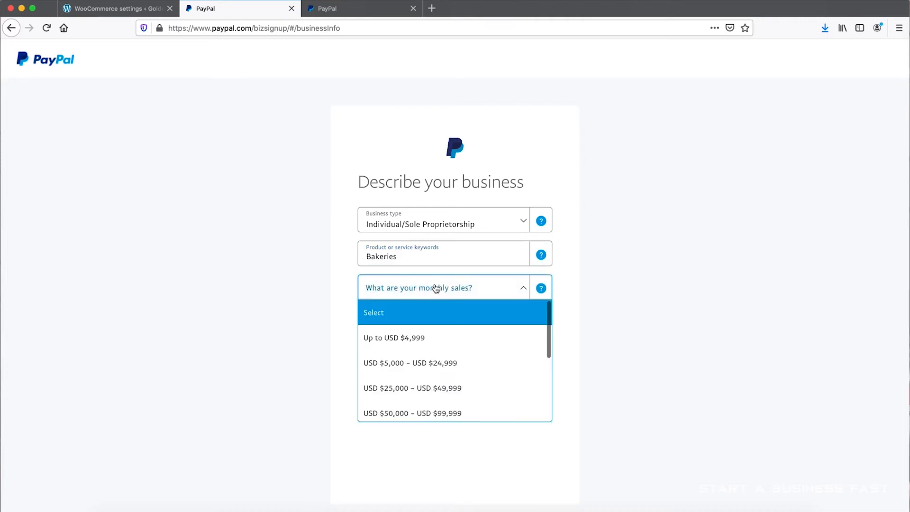
pyautogui.click(437, 339)
pyautogui.click(435, 323)
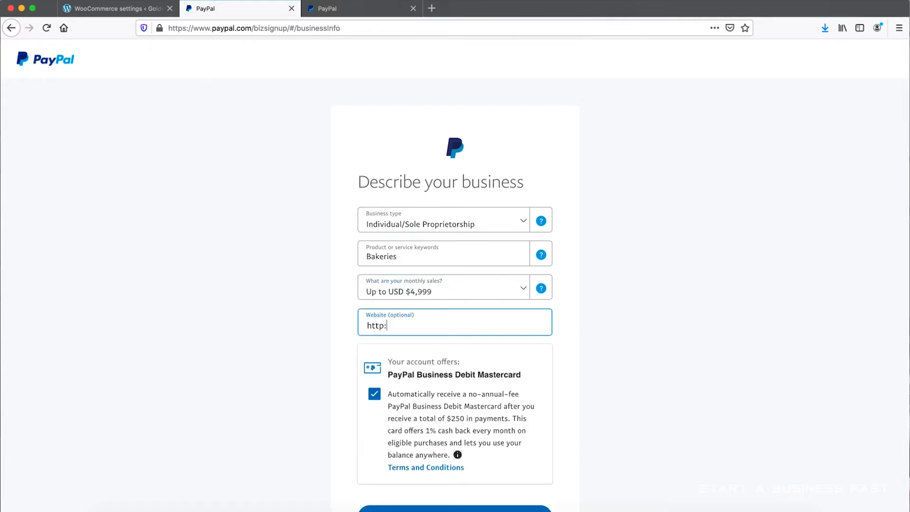
pyautogui.write('http://www.goldengorill')
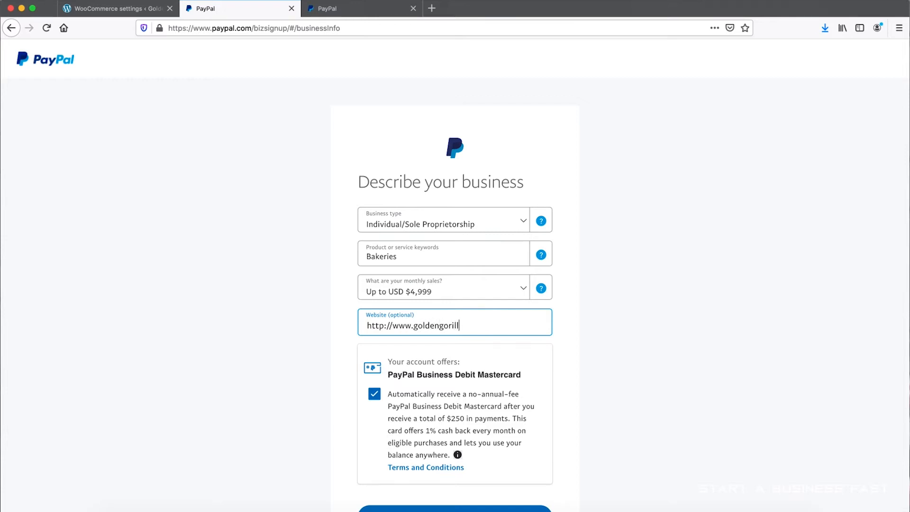
pyautogui.write('abakery.com')
# - Opt out of the PayPal Business Debit Mastercard and submit the business description
pyautogui.click(577, 396)
pyautogui.click(374, 395)
pyautogui.scroll(-5, 375, 393)
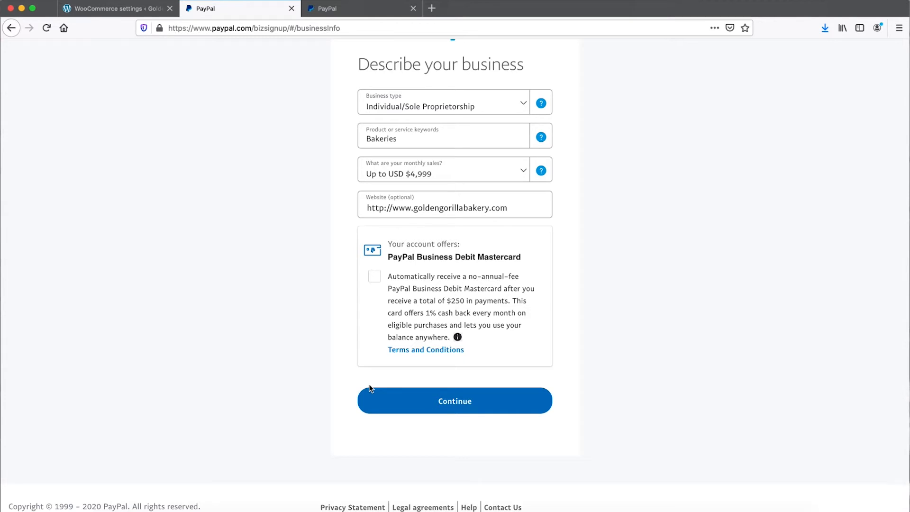
pyautogui.click(458, 403)
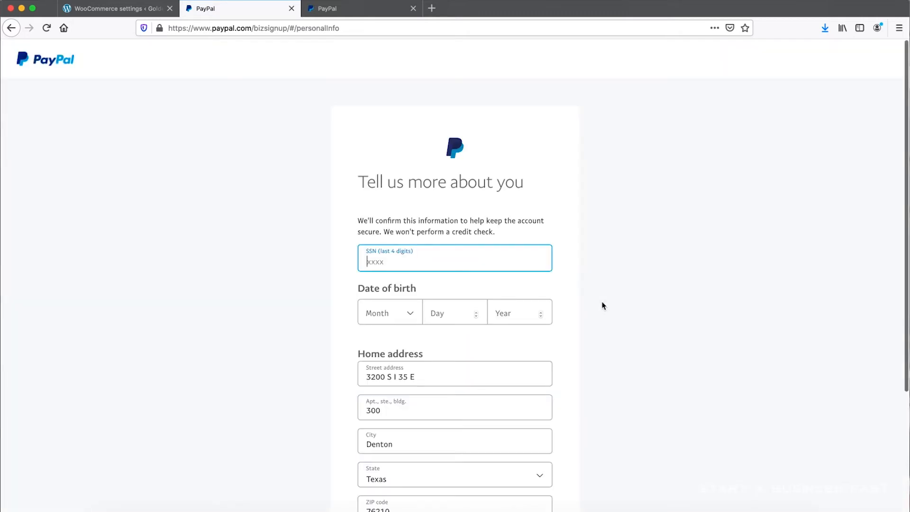
# - Fill in the last four digits of the SSN and complete the personal information to finish the sign-up
pyautogui.scroll(-1, 601, 305)
pyautogui.write('4')
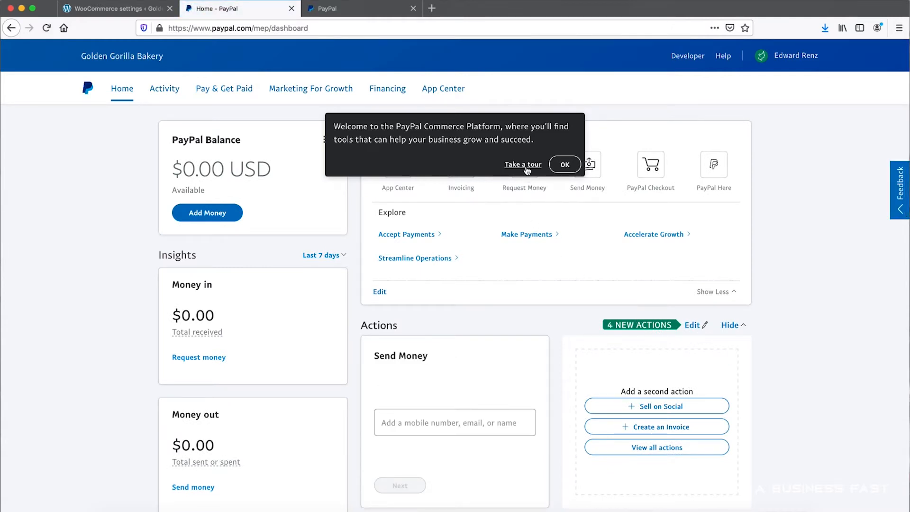
# - Dismiss the dashboard's welcome message and review its actions, setup options and notifications
pyautogui.click(568, 164)
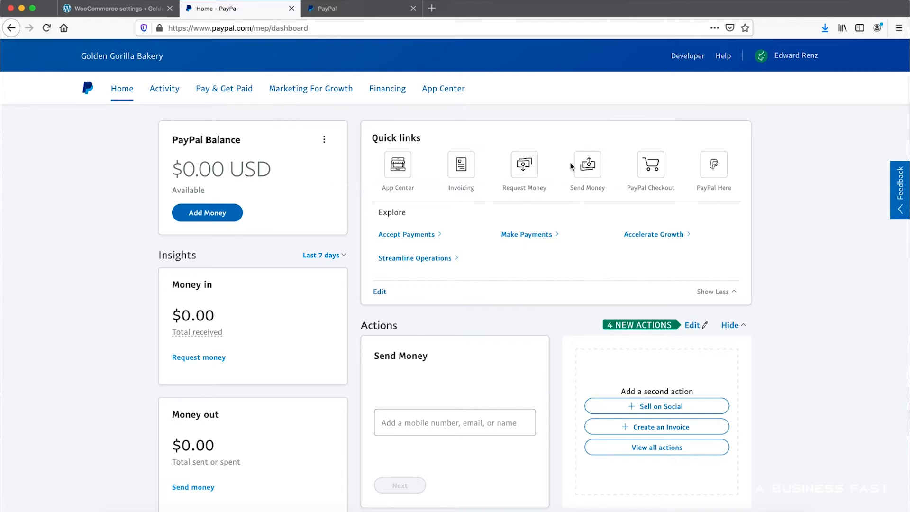
pyautogui.scroll(-10, 678, 181)
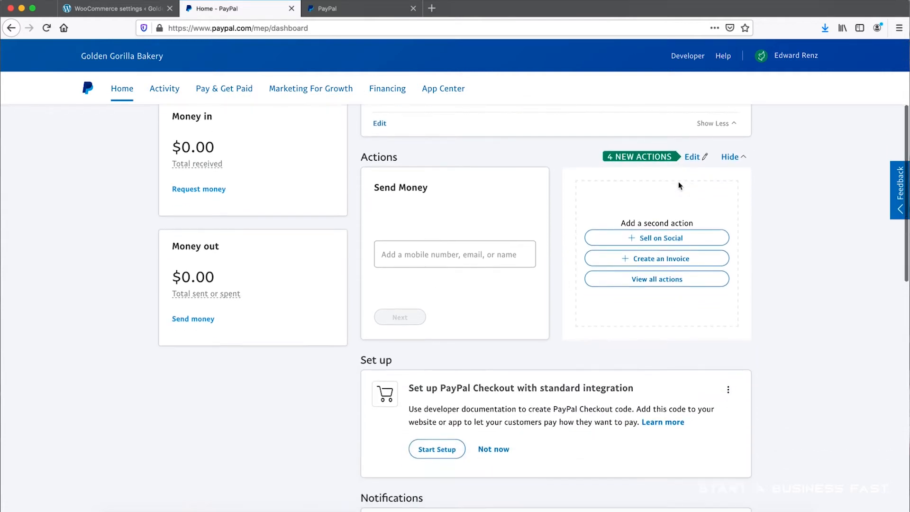
pyautogui.scroll(-7, 678, 181)
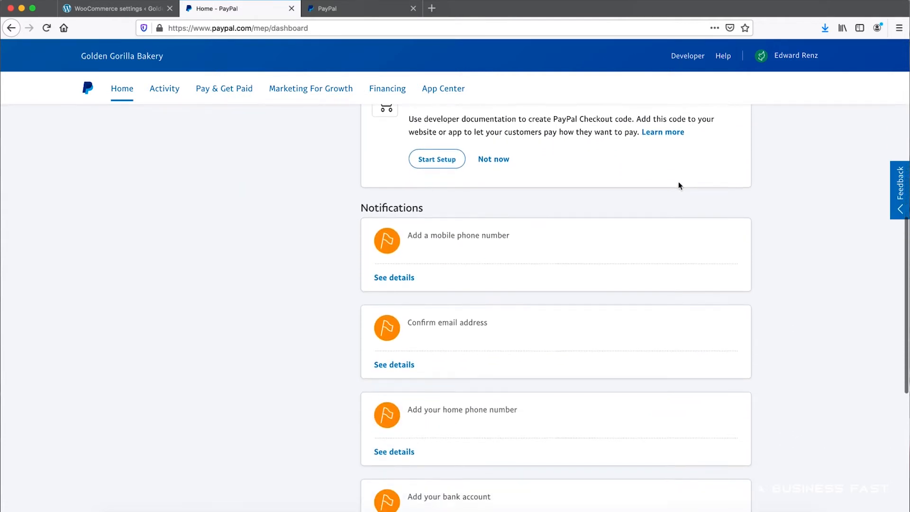
pyautogui.scroll(5, 555, 252)
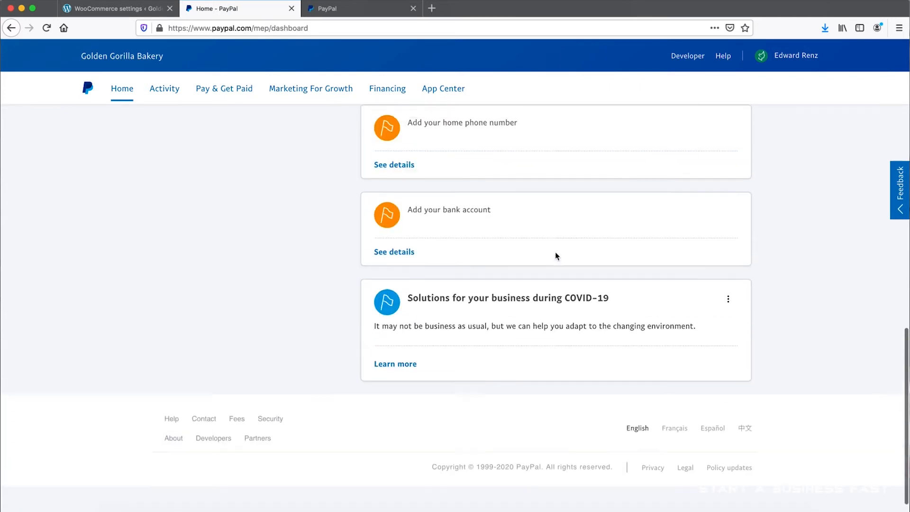
pyautogui.scroll(3, 555, 253)
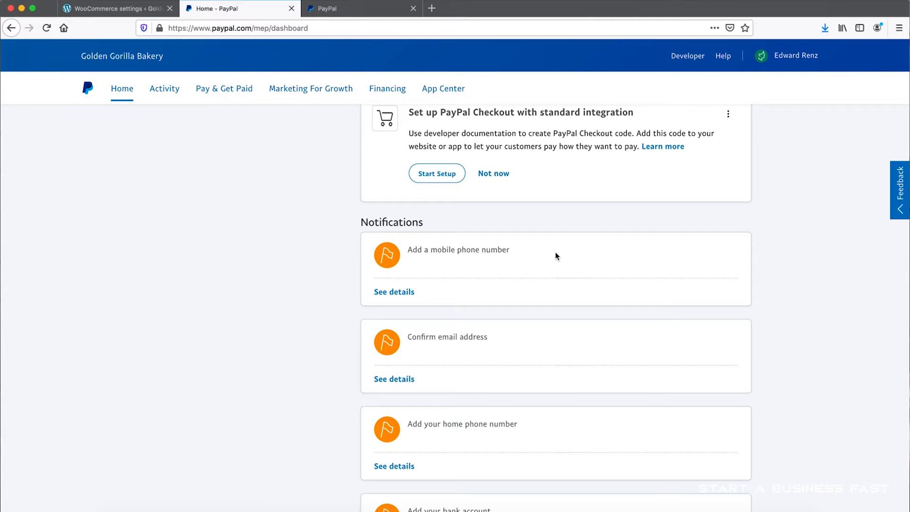
pyautogui.scroll(1, 556, 256)
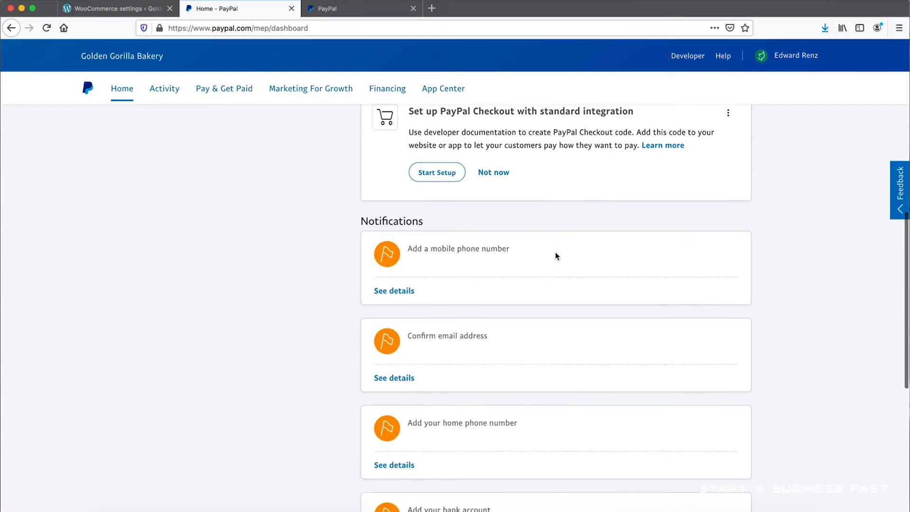
pyautogui.scroll(3, 555, 252)
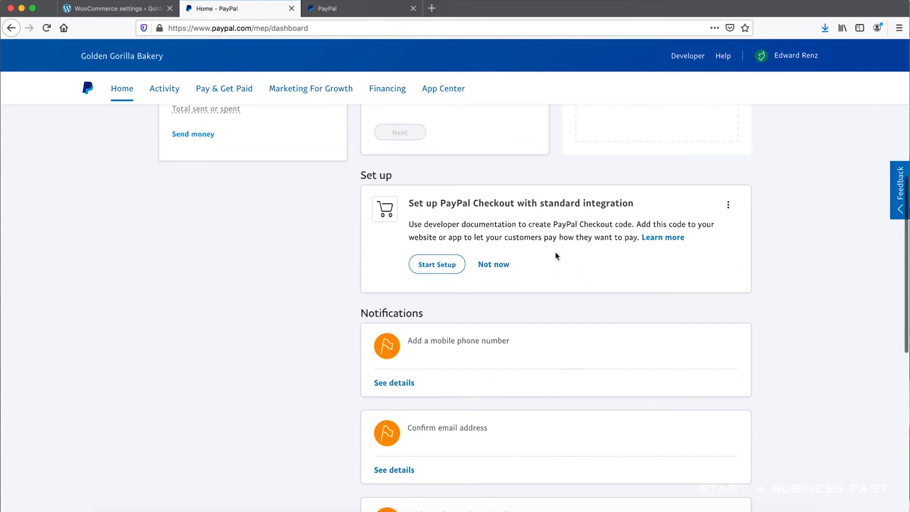
pyautogui.scroll(1, 556, 243)
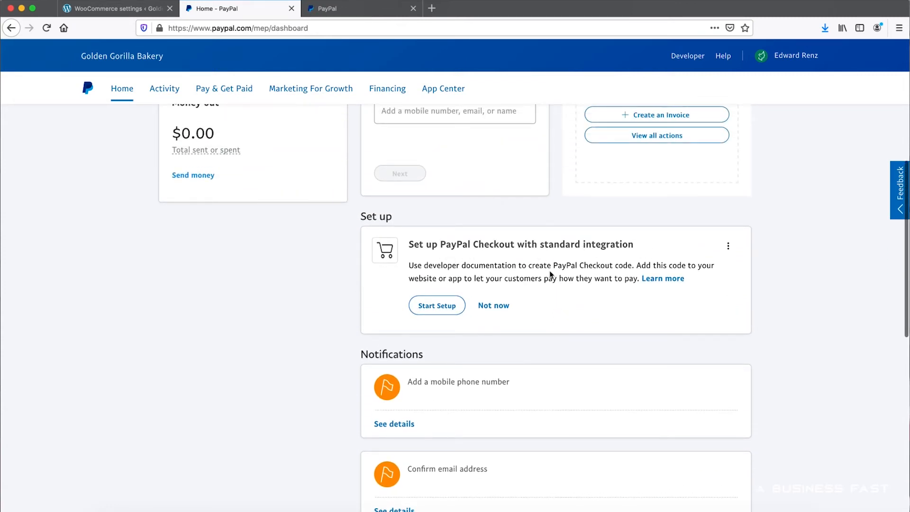
# - Start the PayPal Checkout standard integration setup and open the pre-built solution for non-developers
pyautogui.click(443, 310)
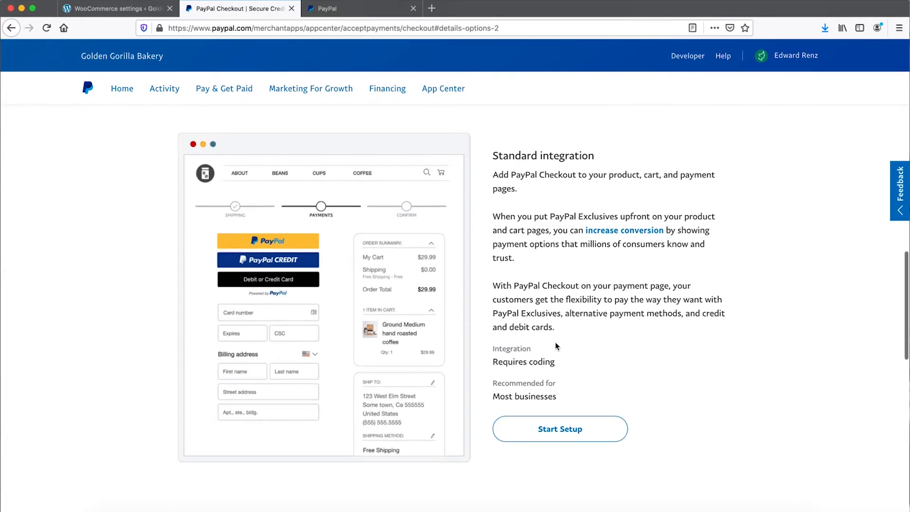
pyautogui.click(539, 435)
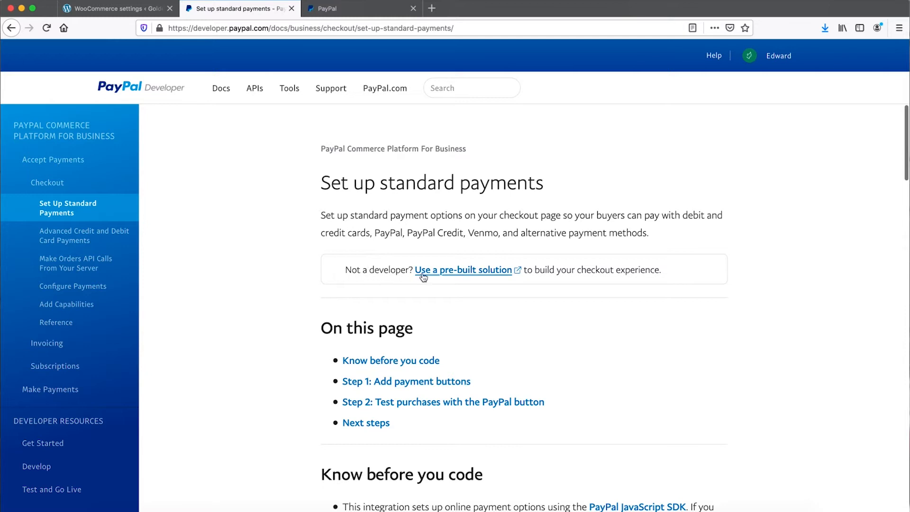
pyautogui.click(459, 270)
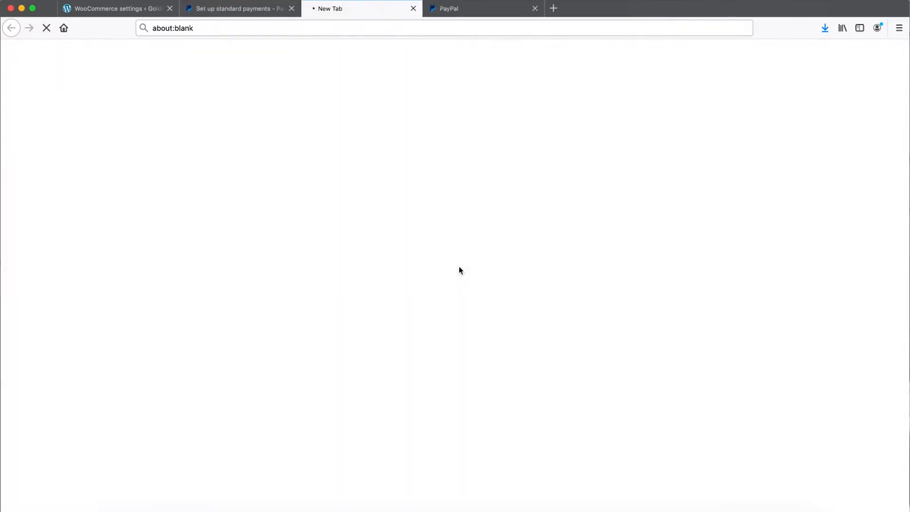
# - Start creating API credentials from the checkout setup page and create a new live app named WooCommerce
pyautogui.scroll(-5, 467, 223)
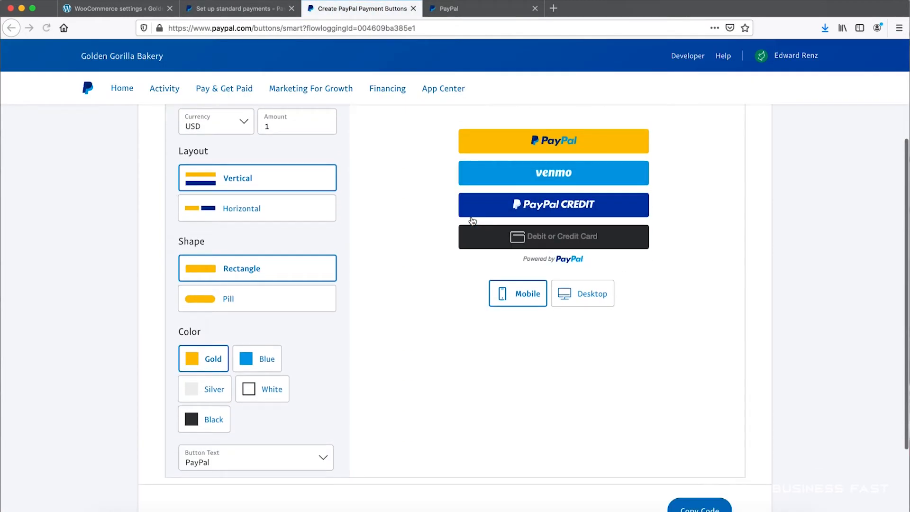
pyautogui.scroll(5, 472, 221)
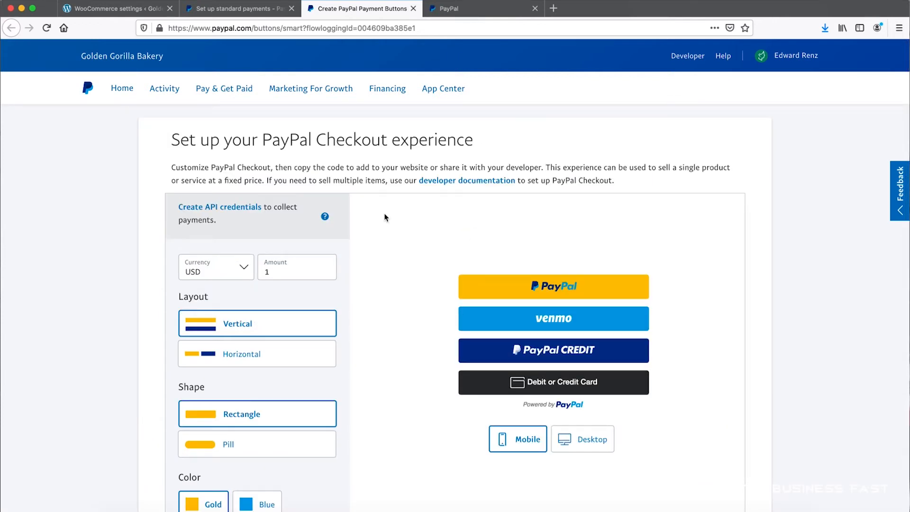
pyautogui.click(233, 207)
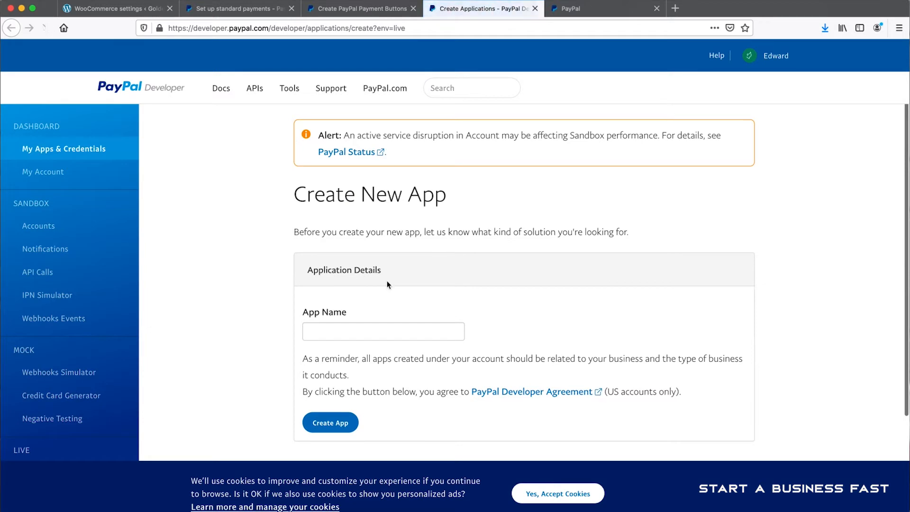
pyautogui.click(348, 338)
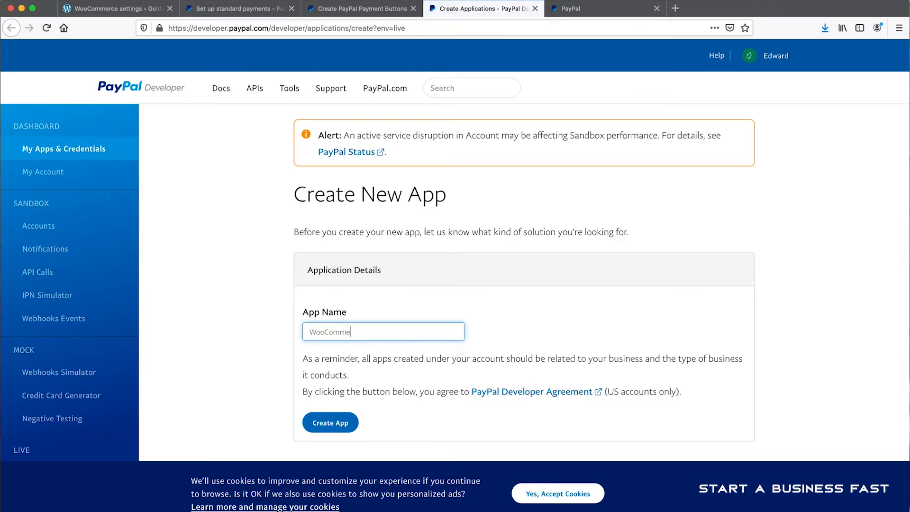
pyautogui.click(333, 423)
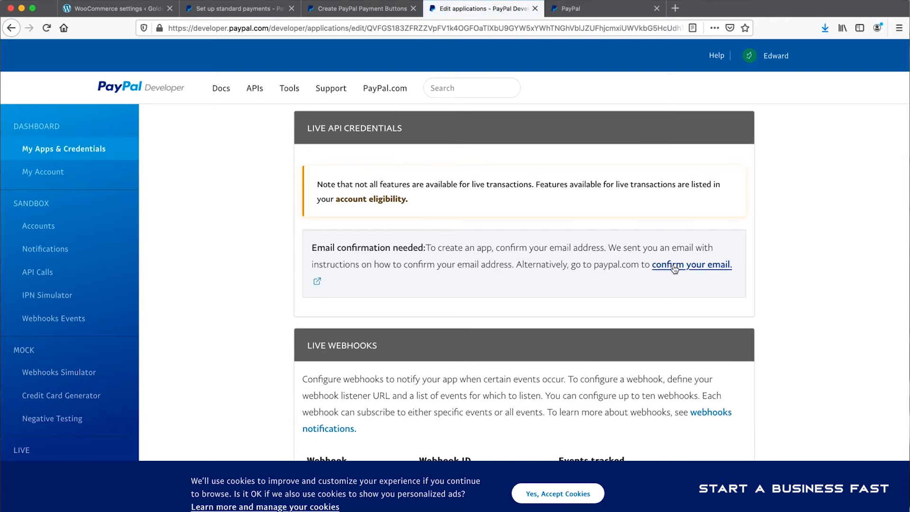
# - Go to the email confirmation settings from the developer page, switch to the Roundcube webmail in Safari and refresh the inbox
pyautogui.click(674, 268)
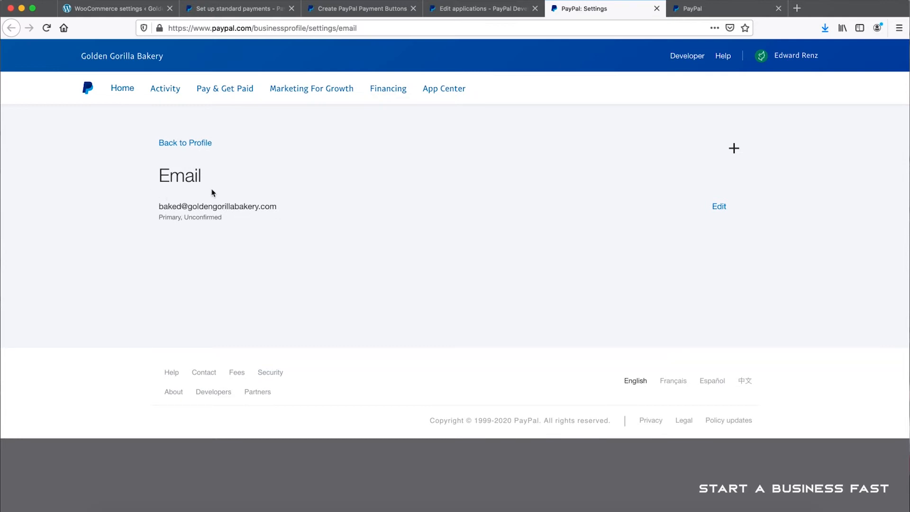
pyautogui.click(308, 509)
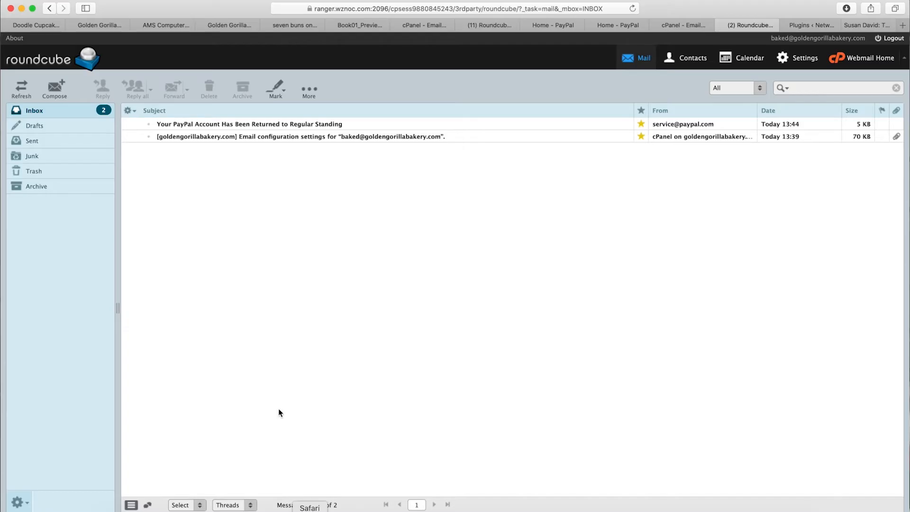
pyautogui.click(245, 124)
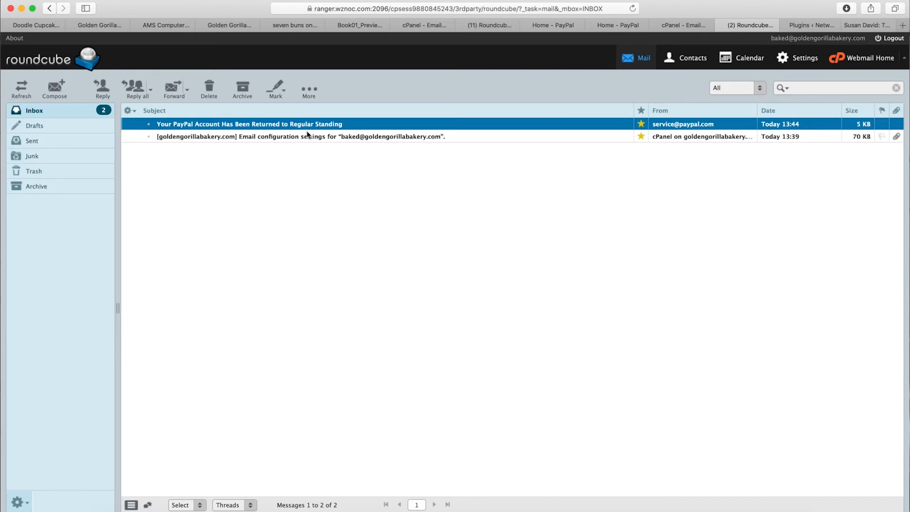
pyautogui.click(34, 110)
pyautogui.click(195, 126)
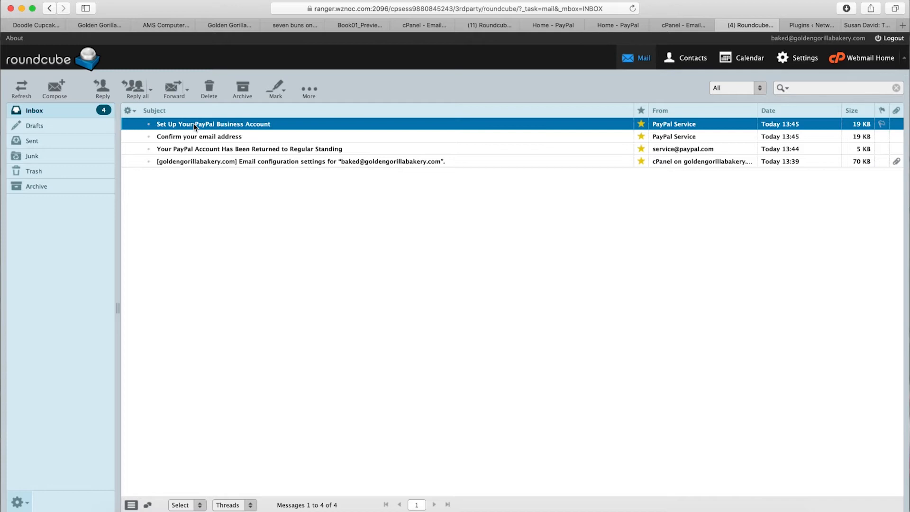
# - Open PayPal's "Confirm your email address" message, follow its confirmation link and confirm the email with the account password
pyautogui.doubleClick(194, 136)
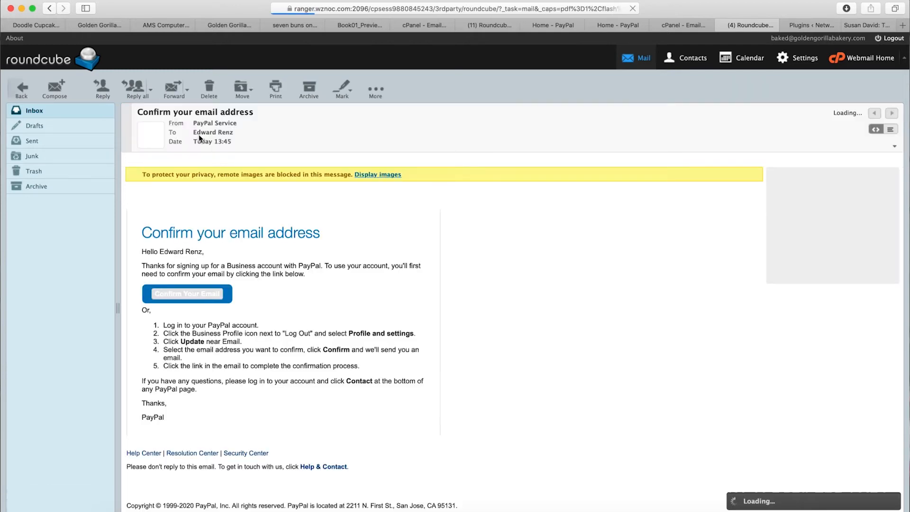
pyautogui.click(236, 258)
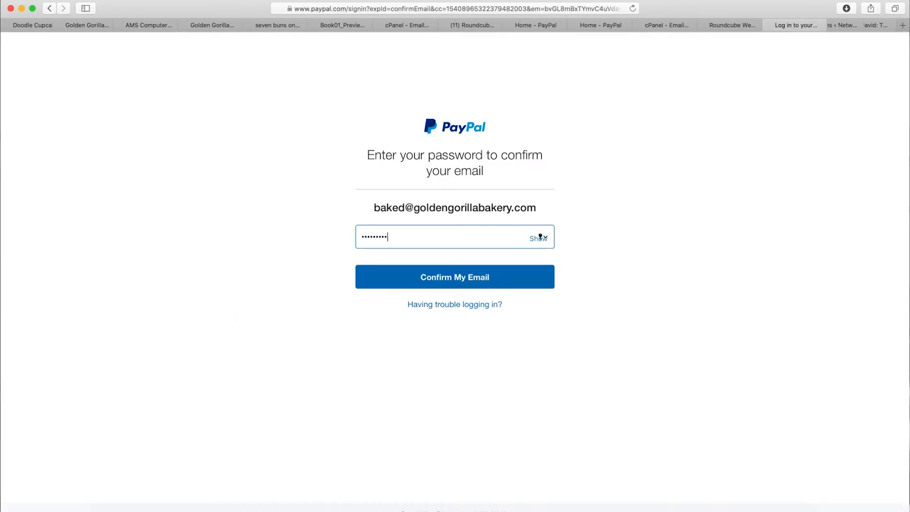
pyautogui.click(460, 276)
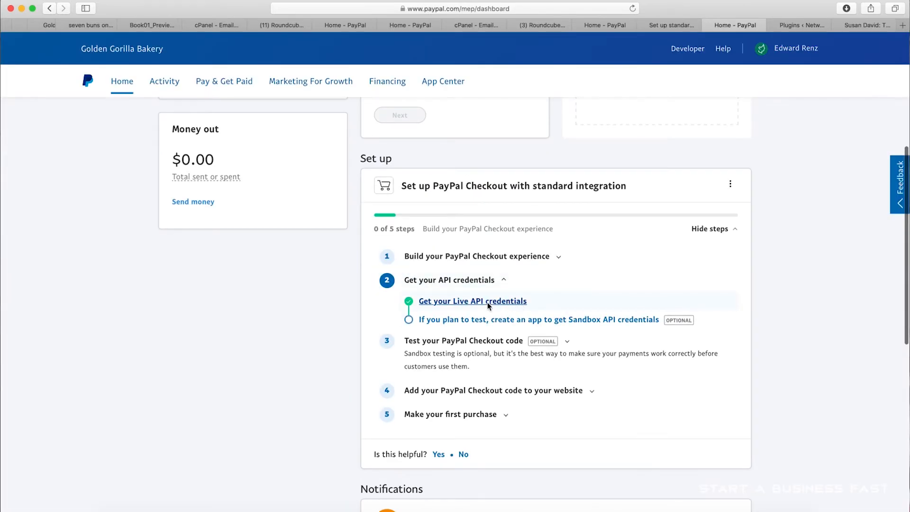
# - Copy the client ID from the live API credentials and replace the PayPal identity token with it in Firefox's WooCommerce settings
pyautogui.click(477, 302)
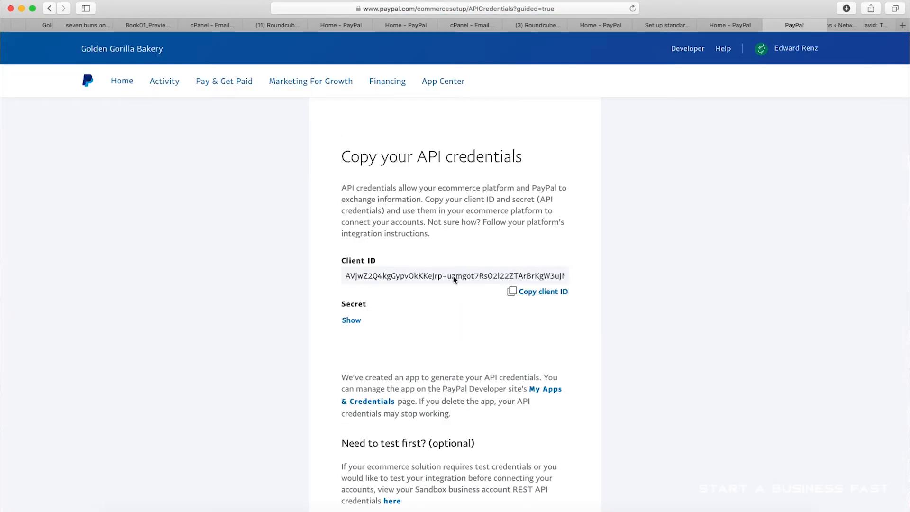
pyautogui.click(539, 291)
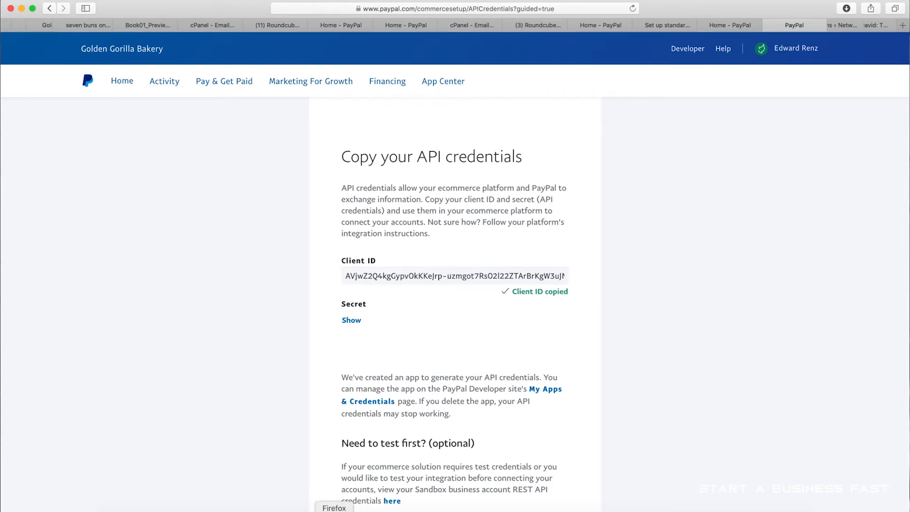
pyautogui.click(334, 510)
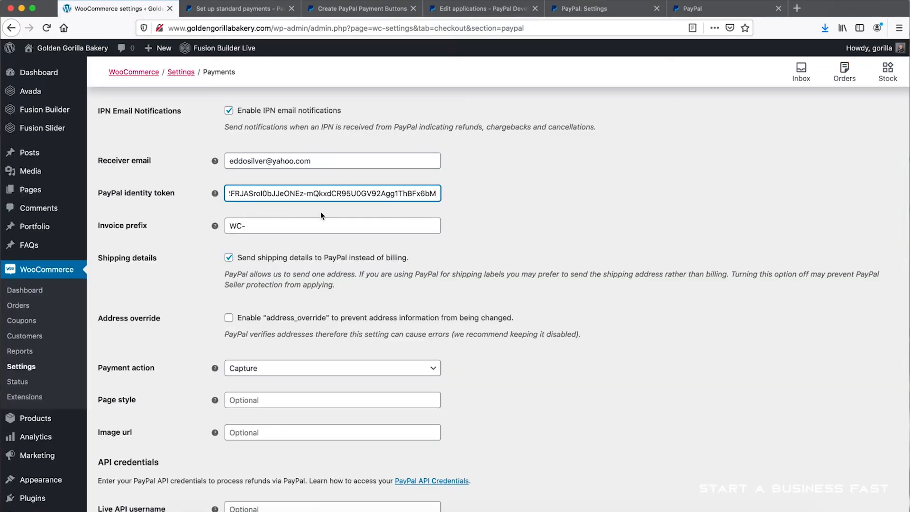
pyautogui.press('super+a')
pyautogui.press('BackSpace')
pyautogui.press('super+v')
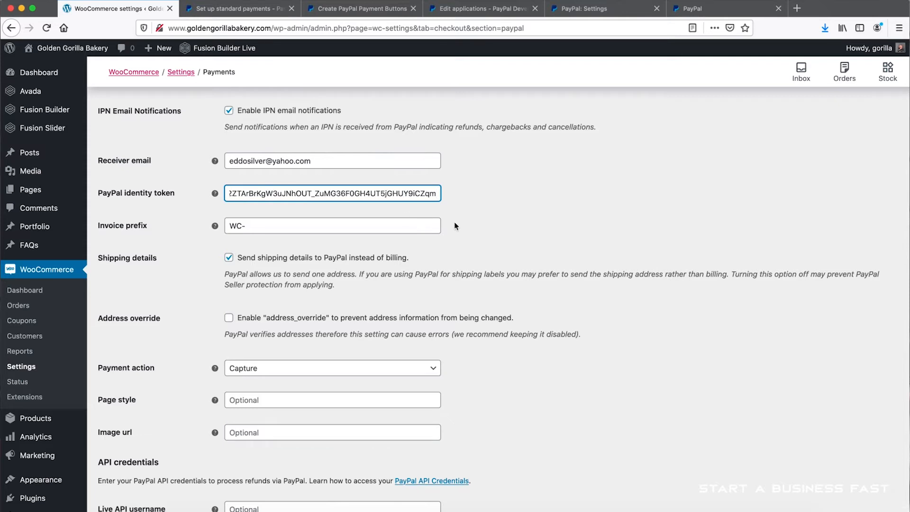
# - Replace the receiver email in the PayPal settings with the bakery's business email address
pyautogui.scroll(2, 408, 196)
pyautogui.click(339, 181)
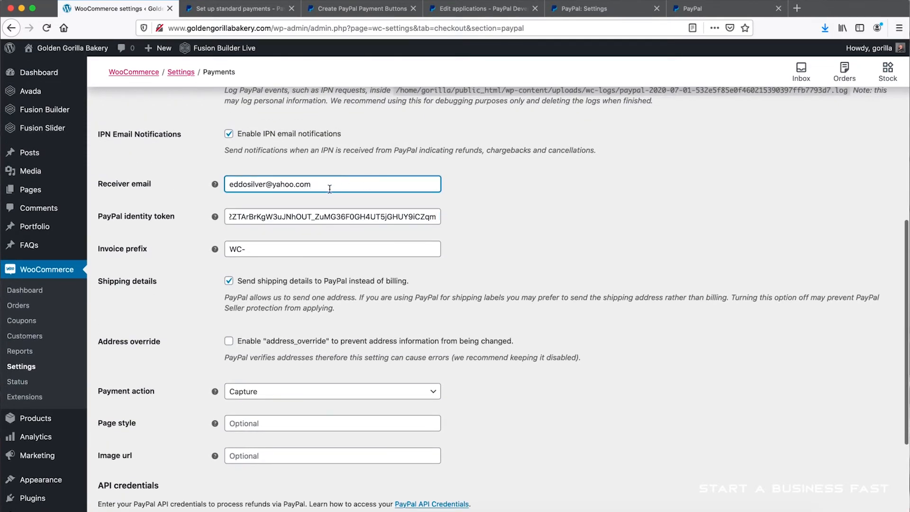
pyautogui.click(329, 189)
pyautogui.press('super+a')
pyautogui.press('BackSpace')
pyautogui.write('gol')
pyautogui.press('BackSpace')
pyautogui.press('BackSpace')
pyautogui.press('BackSpace')
pyautogui.write('ba')
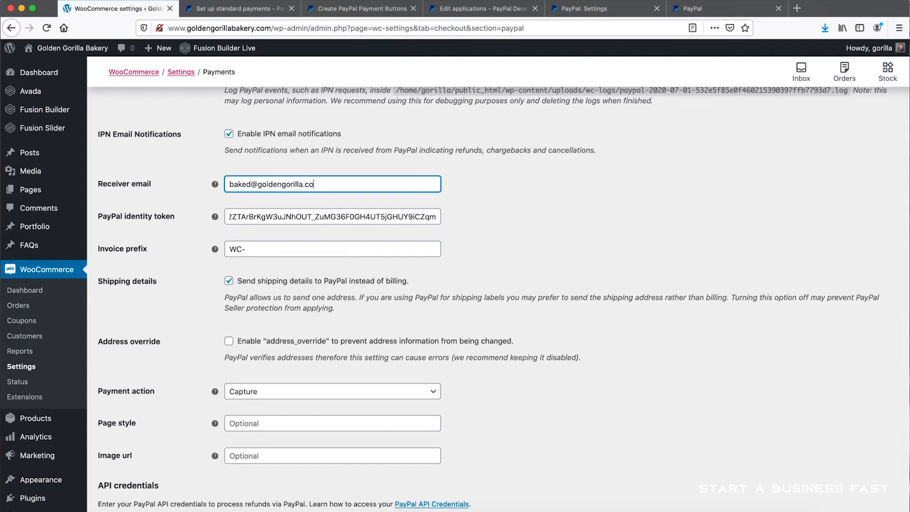
pyautogui.write('com')
# - Replace the PayPal email in the payment settings with the bakery's business email address
pyautogui.scroll(-5, 517, 222)
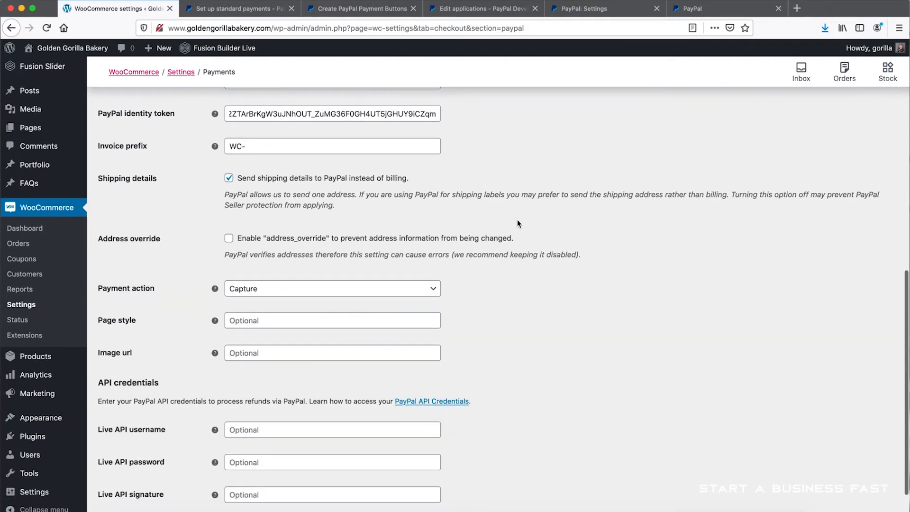
pyautogui.scroll(15, 518, 220)
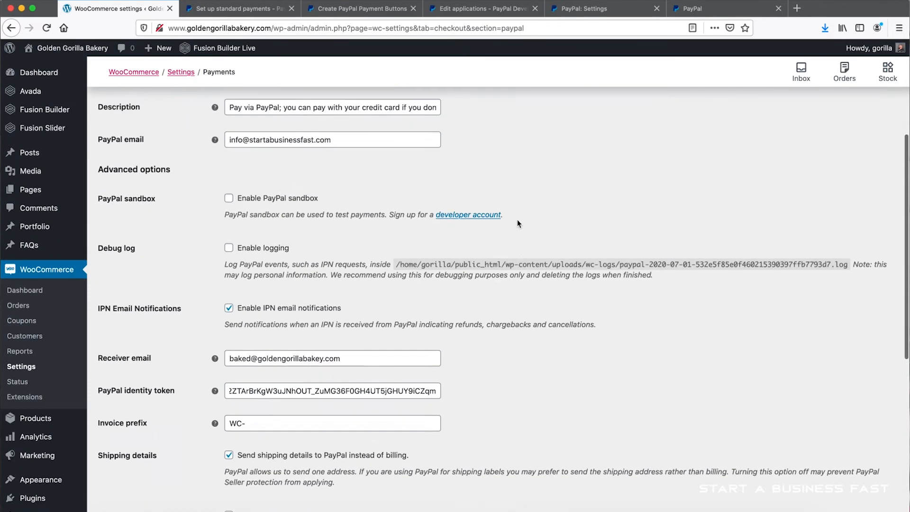
pyautogui.tripleClick(355, 223)
pyautogui.press('BackSpace')
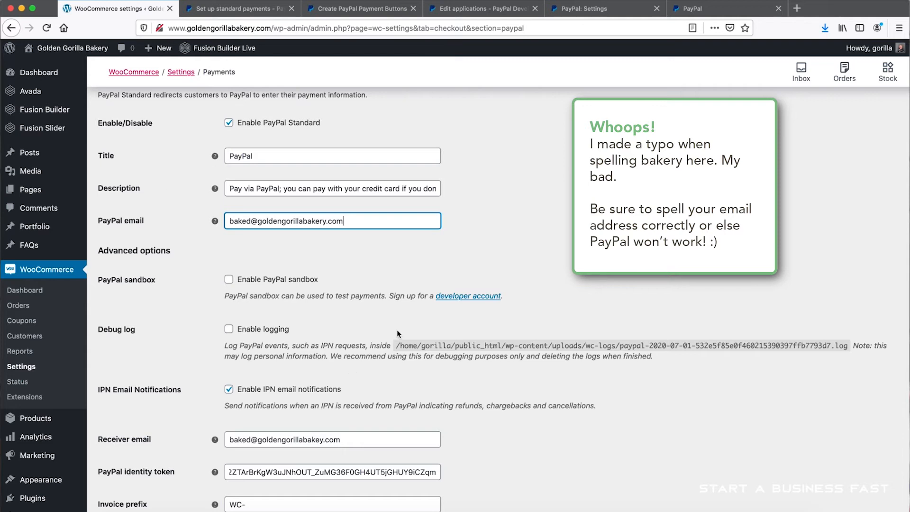
# - Review the PayPal payment settings from the general options to the API credentials and save the changes
pyautogui.scroll(-4, 397, 331)
pyautogui.scroll(7, 397, 332)
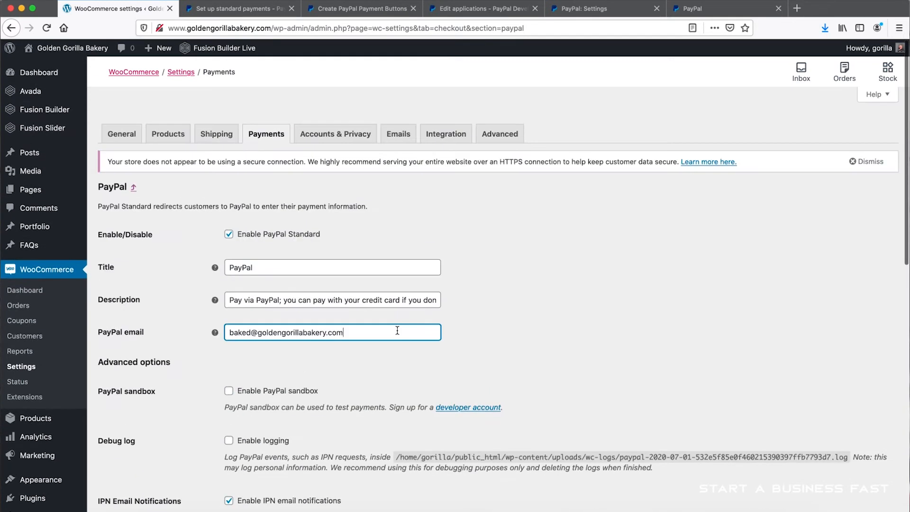
pyautogui.scroll(-5, 397, 330)
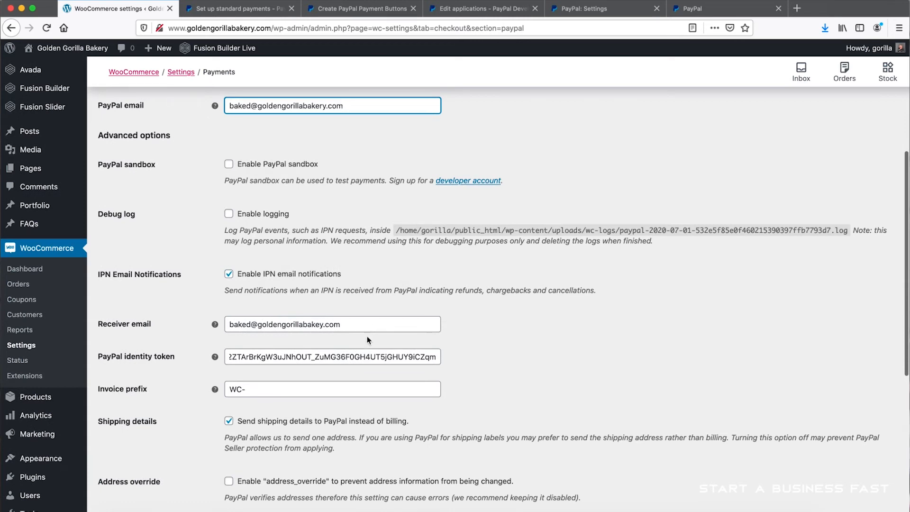
pyautogui.scroll(-1, 367, 340)
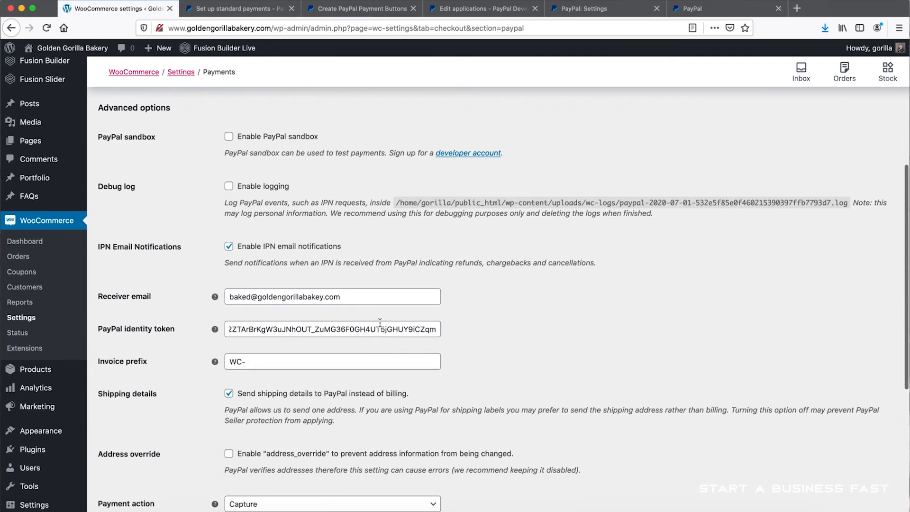
pyautogui.scroll(-6, 449, 331)
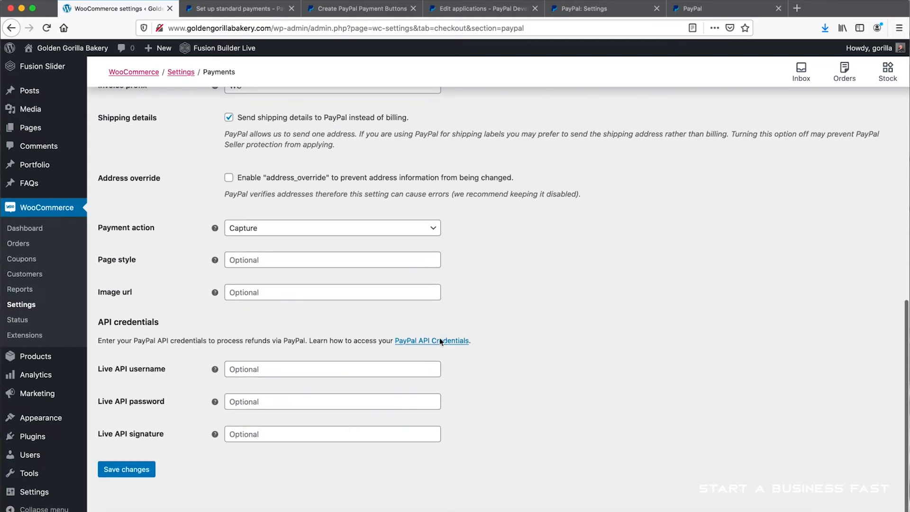
pyautogui.click(130, 471)
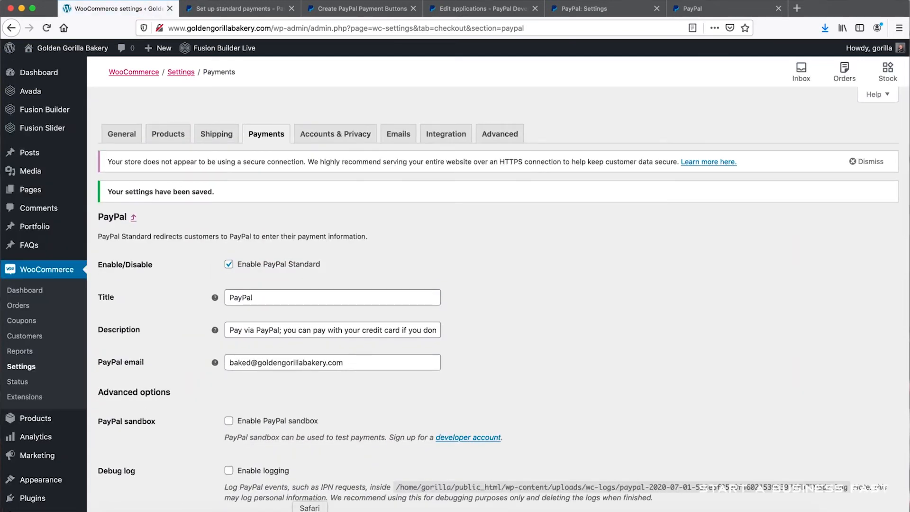
# - Switch to PayPal in Safari and open the details of the dashboard notification for adding a bank account
pyautogui.click(309, 511)
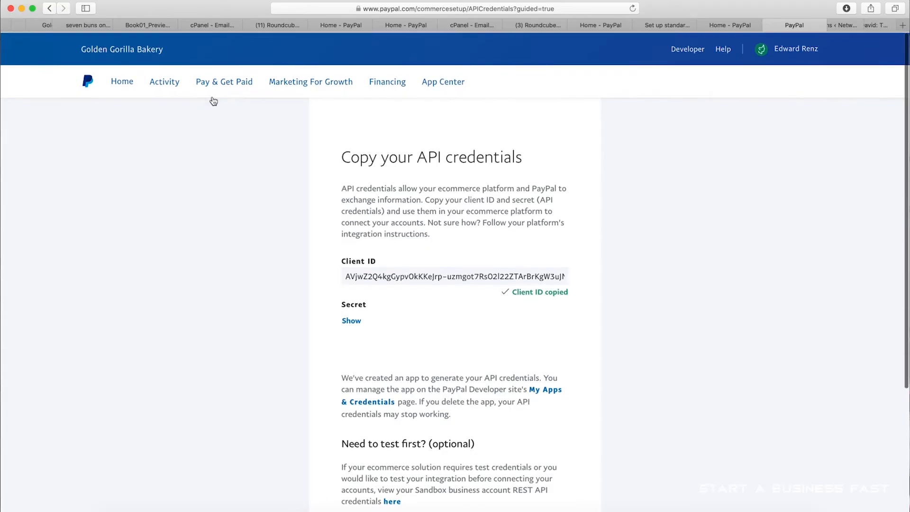
pyautogui.click(121, 83)
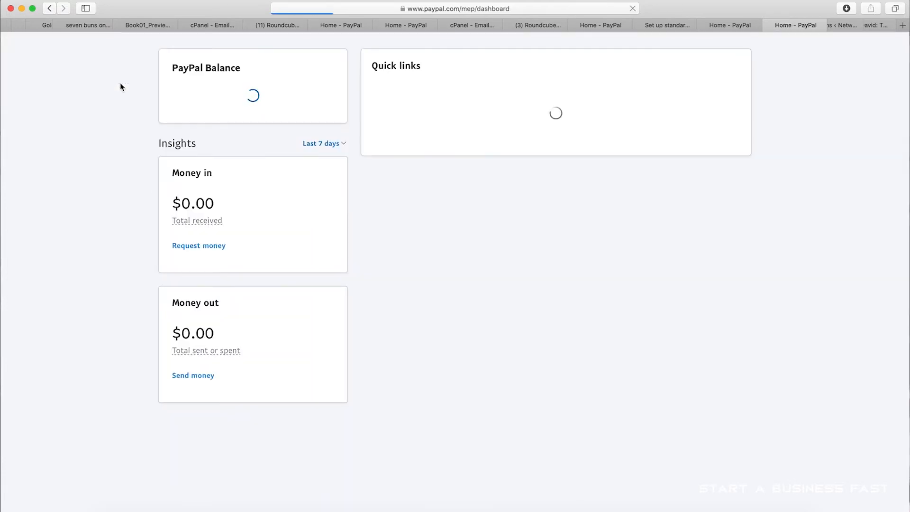
pyautogui.scroll(-7, 695, 204)
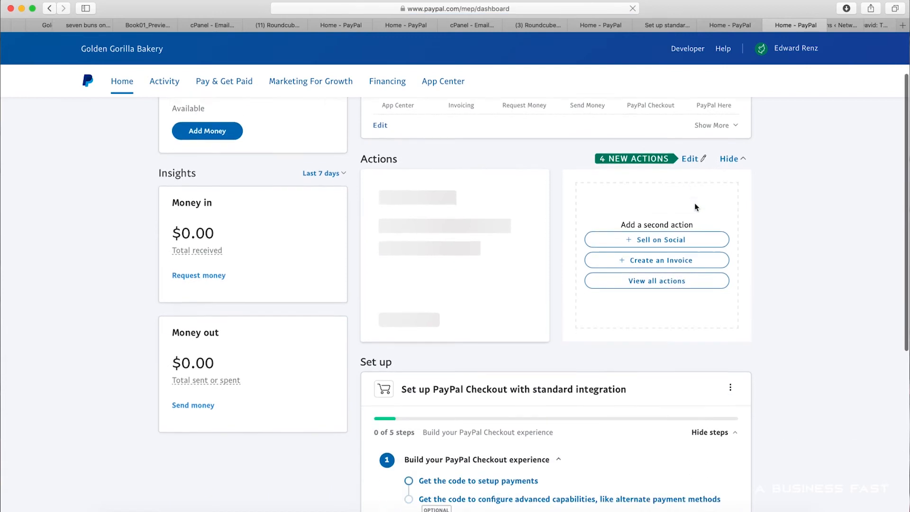
pyautogui.scroll(-8, 695, 207)
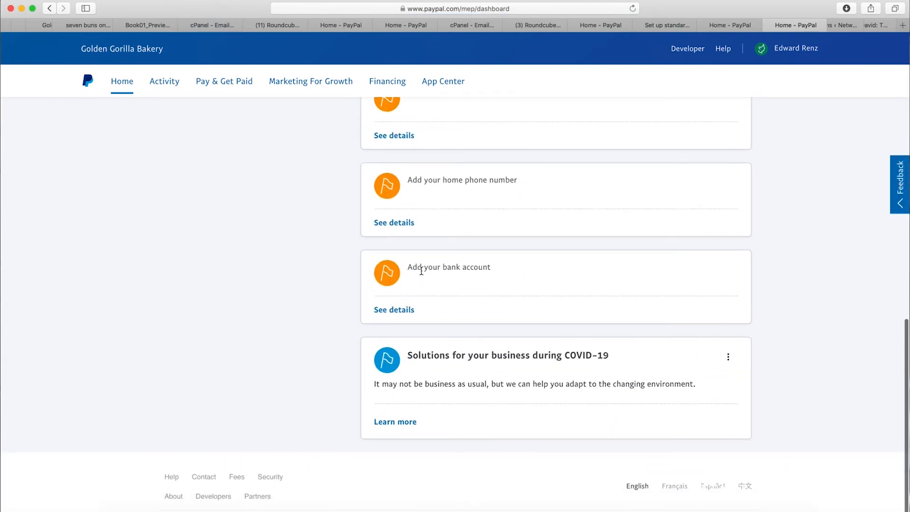
pyautogui.click(397, 312)
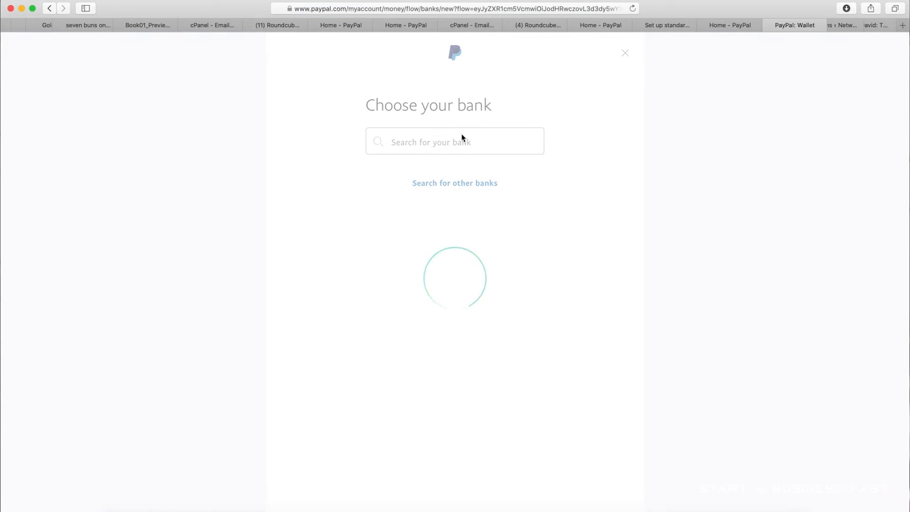
# - Choose Chase as the bank to link and submit the request for a one-time passcode to confirm the identity
pyautogui.click(430, 195)
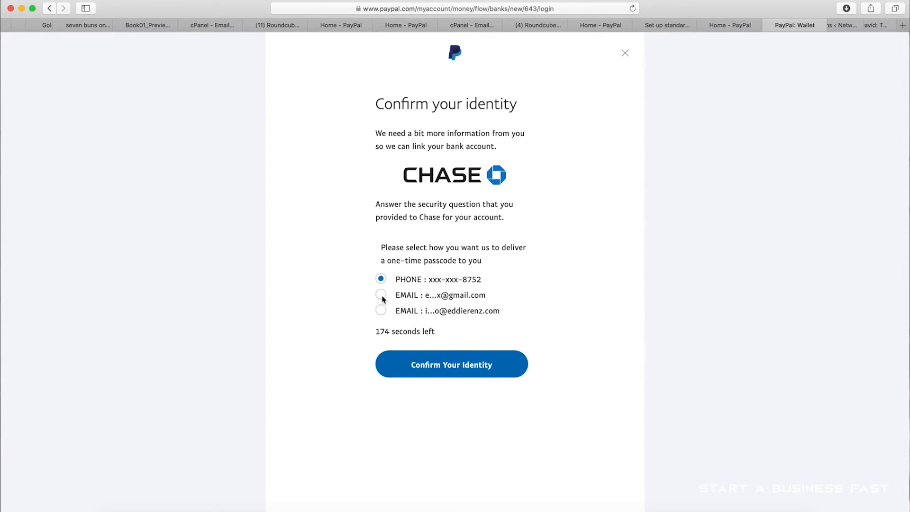
pyautogui.click(443, 369)
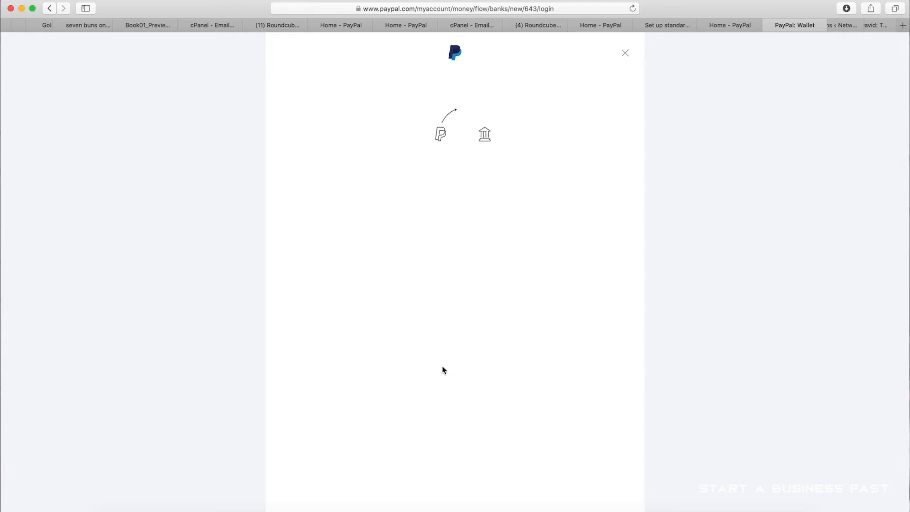
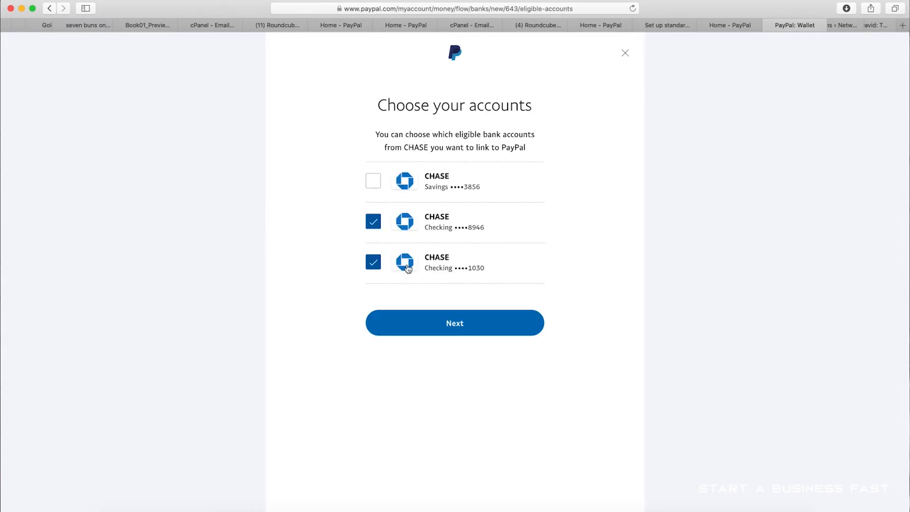
# - Exclude the first listed Chase checking account, link only the second one to PayPal, and finish the bank linking
pyautogui.click(375, 229)
pyautogui.click(462, 332)
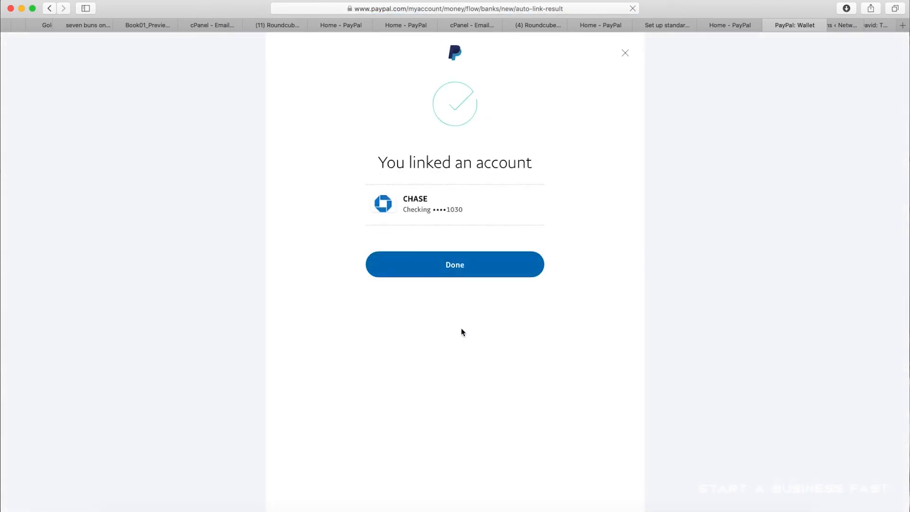
pyautogui.click(458, 277)
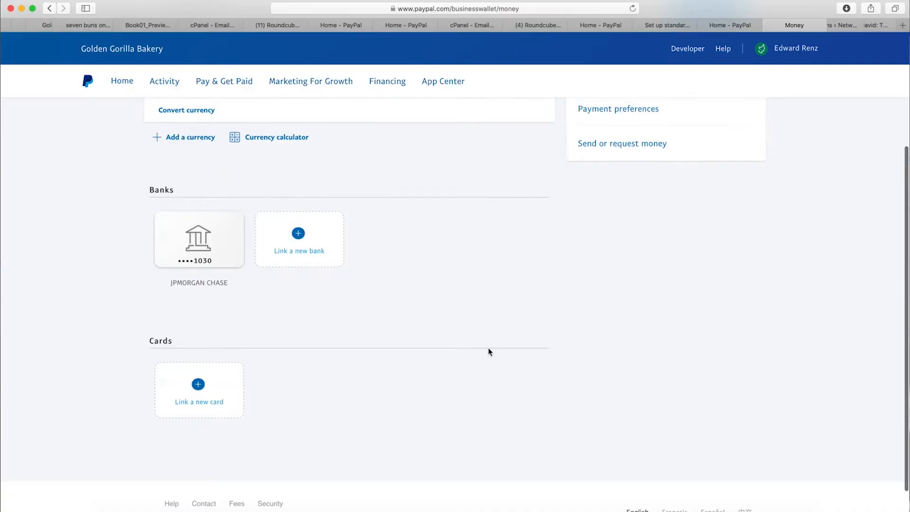
# - Open the product list in the Golden Gorilla Bakery WordPress admin and view the Cupcakes product page
pyautogui.scroll(5, 487, 349)
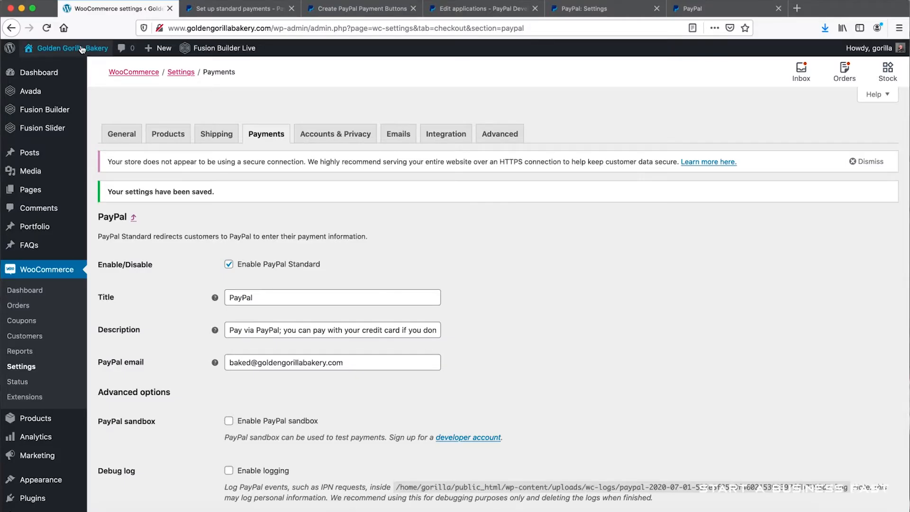
pyautogui.click(66, 48)
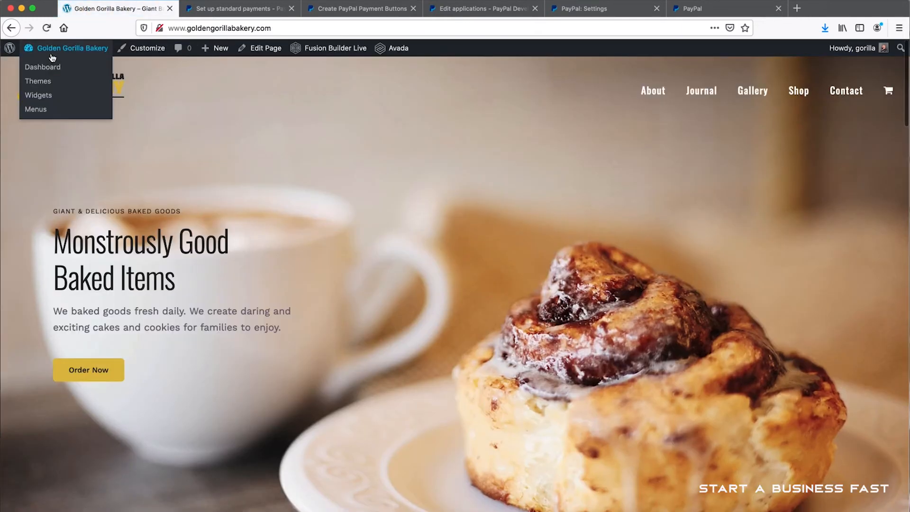
pyautogui.click(44, 67)
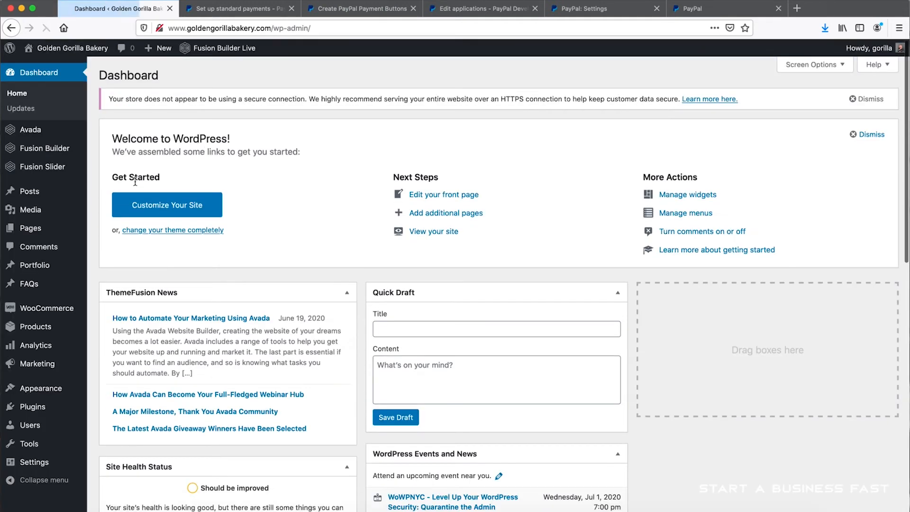
pyautogui.moveTo(30, 336)
pyautogui.click(126, 332)
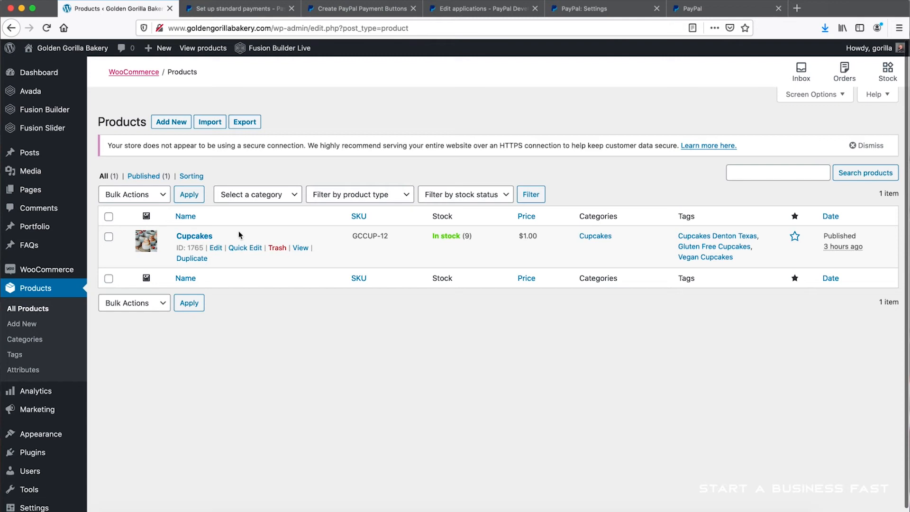
pyautogui.click(302, 249)
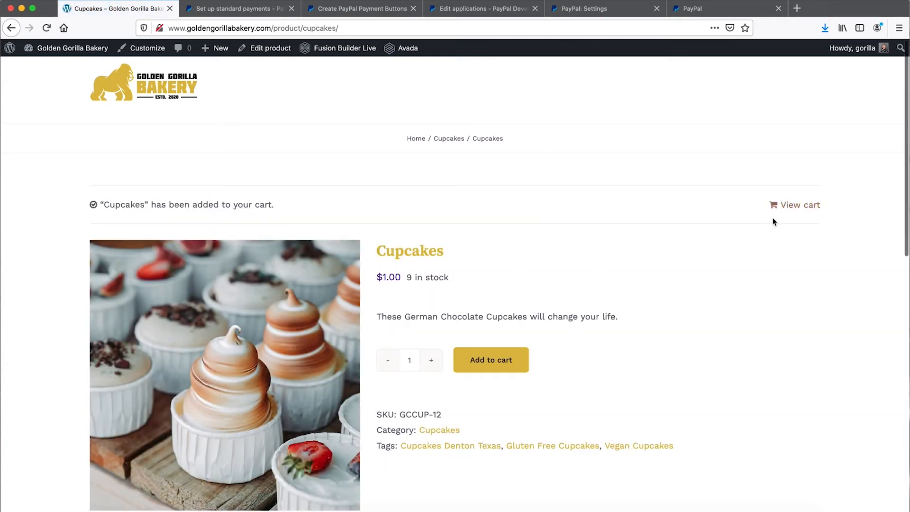
# - Open the cart with the cupcakes, check the shipping address and cart totals, and proceed to checkout
pyautogui.click(793, 207)
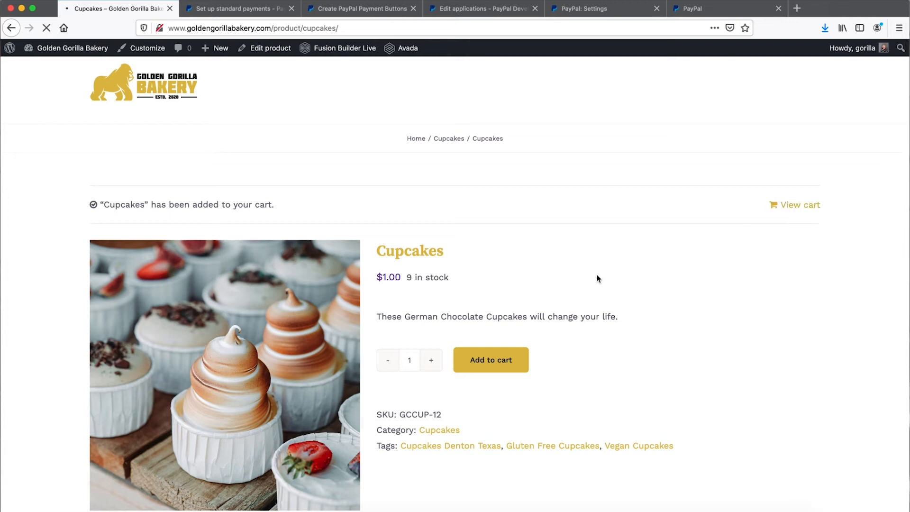
pyautogui.scroll(-6, 516, 272)
pyautogui.scroll(-3, 517, 272)
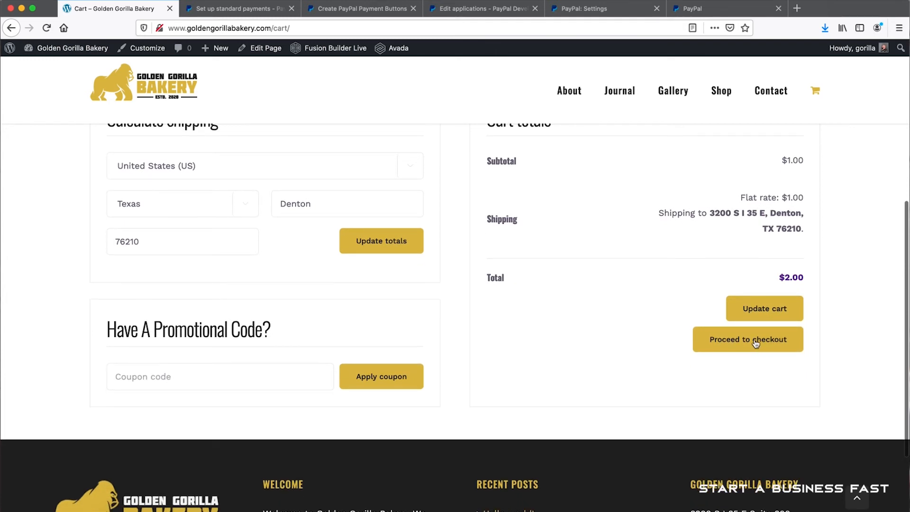
pyautogui.scroll(3, 668, 284)
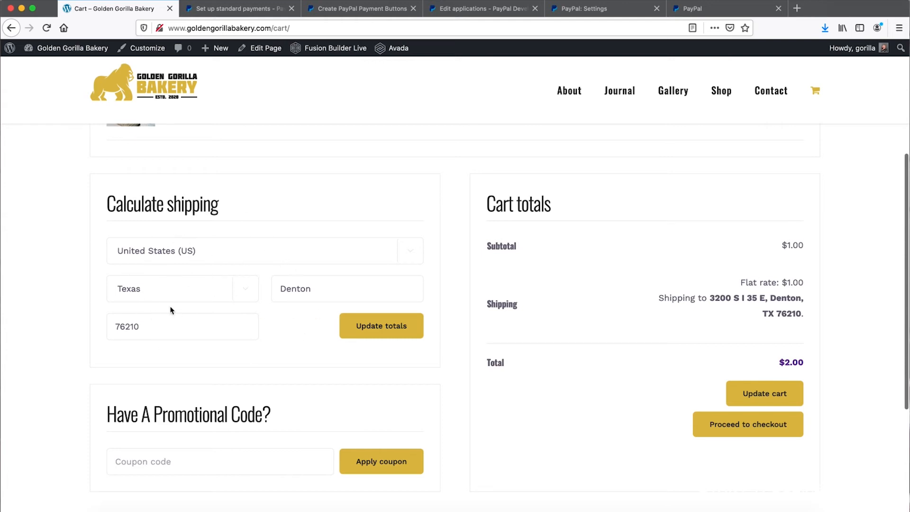
pyautogui.scroll(-2, 682, 370)
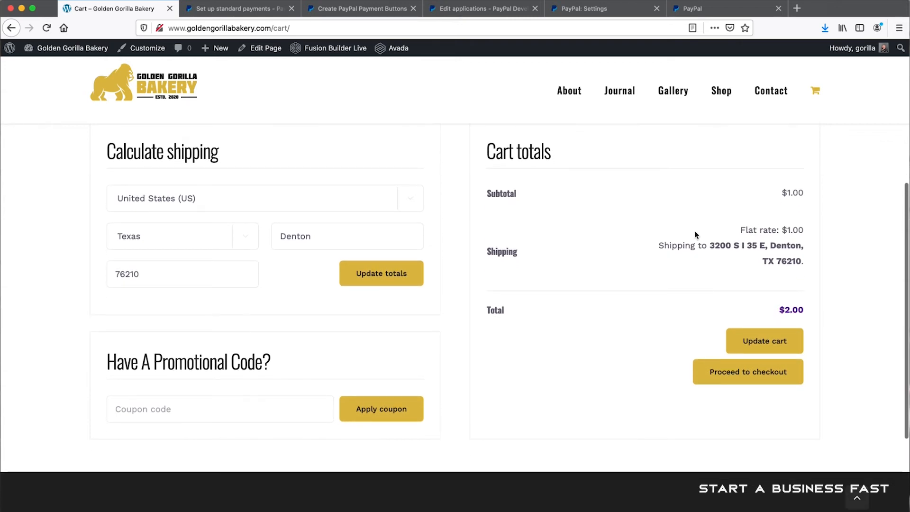
pyautogui.click(743, 379)
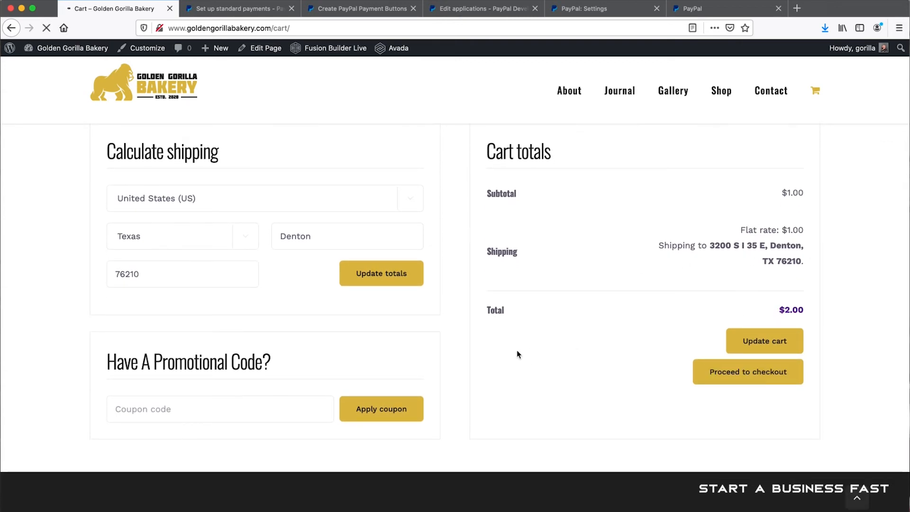
# - Review the prefilled billing details on the checkout page and continue to the shipping address
pyautogui.scroll(-3, 533, 327)
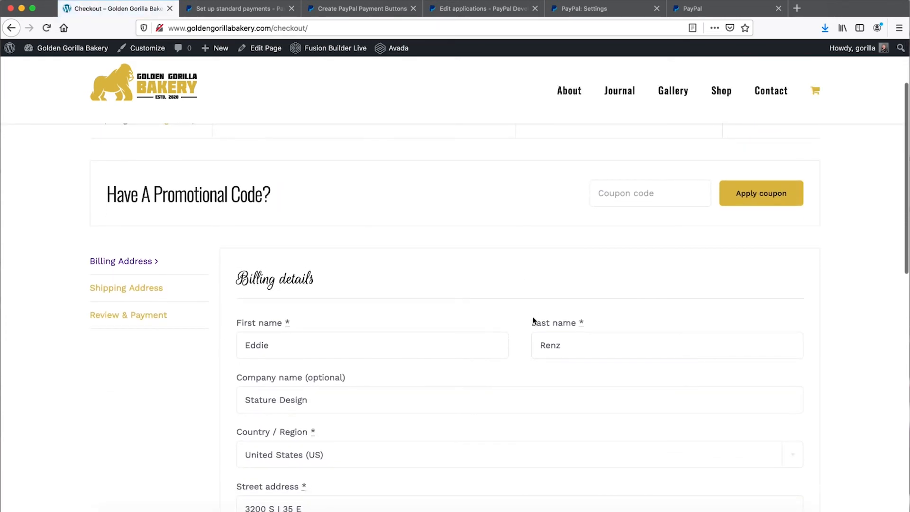
pyautogui.scroll(-2, 533, 321)
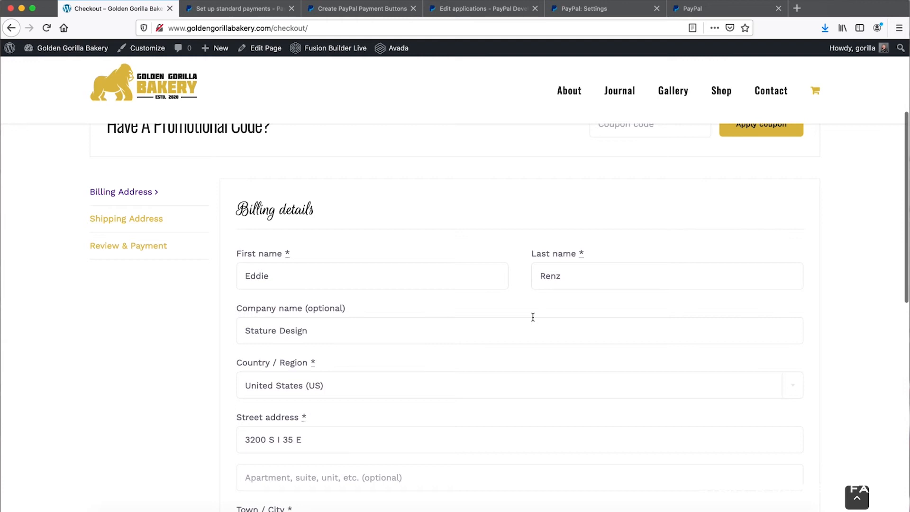
pyautogui.scroll(3, 533, 321)
pyautogui.scroll(1, 533, 322)
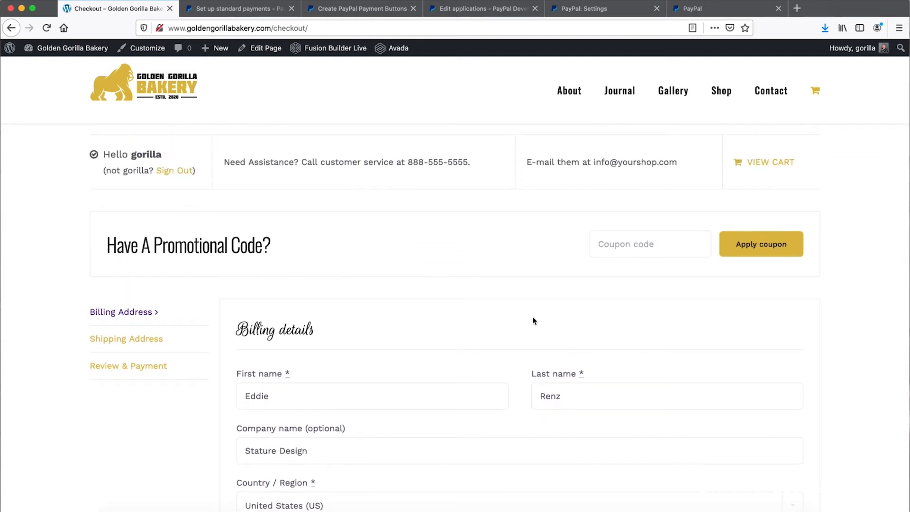
pyautogui.scroll(-10, 533, 321)
pyautogui.scroll(7, 533, 321)
pyautogui.scroll(5, 465, 301)
pyautogui.scroll(-7, 405, 300)
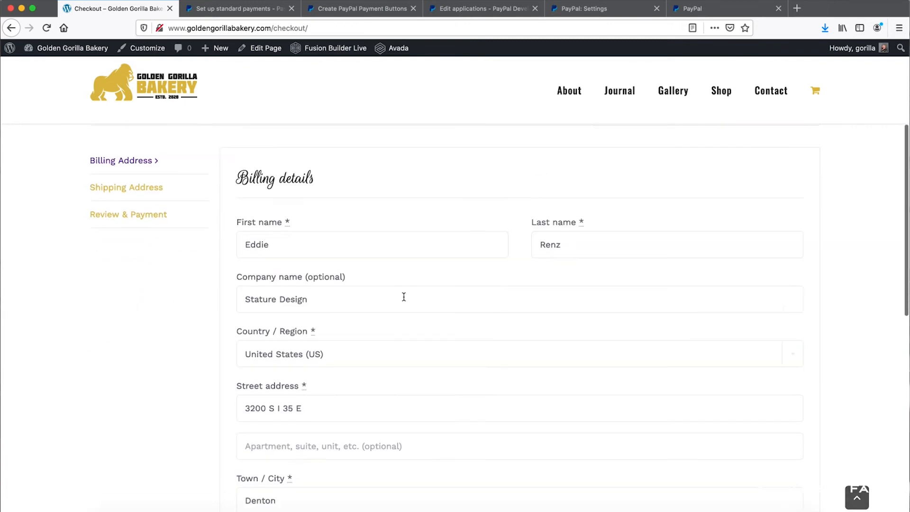
pyautogui.scroll(-10, 404, 301)
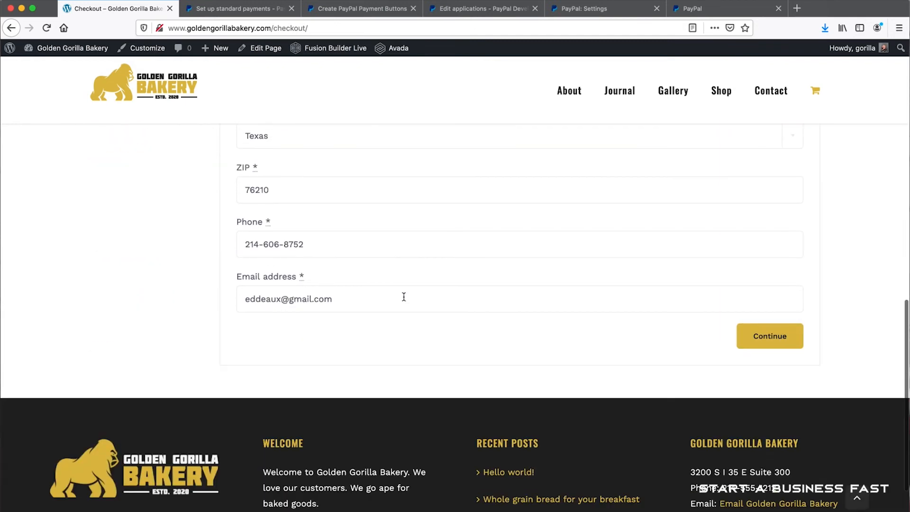
pyautogui.click(756, 338)
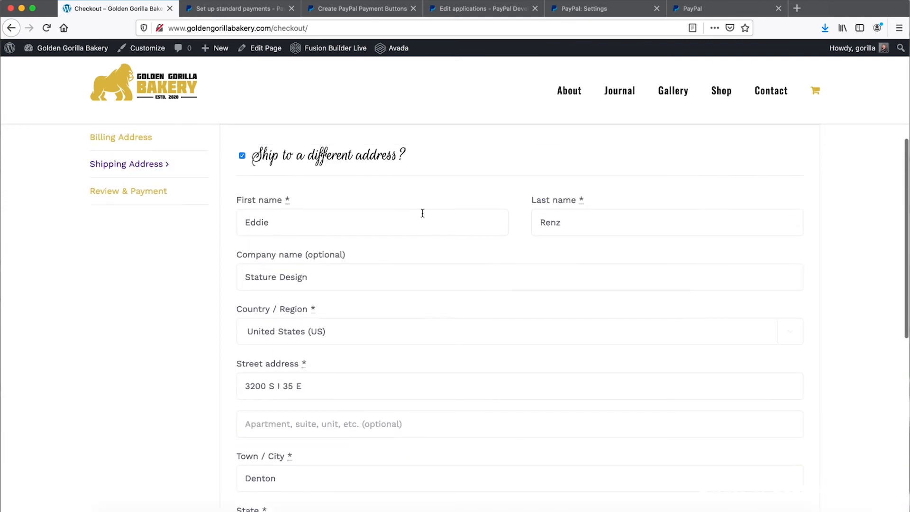
# - Turn off shipping to a different address, continue to the order review, and proceed to PayPal for payment
pyautogui.click(242, 156)
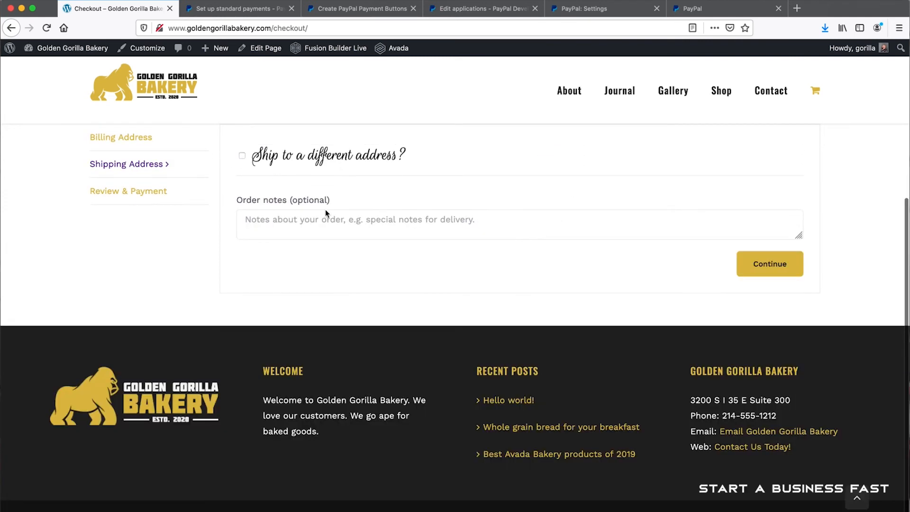
pyautogui.click(780, 271)
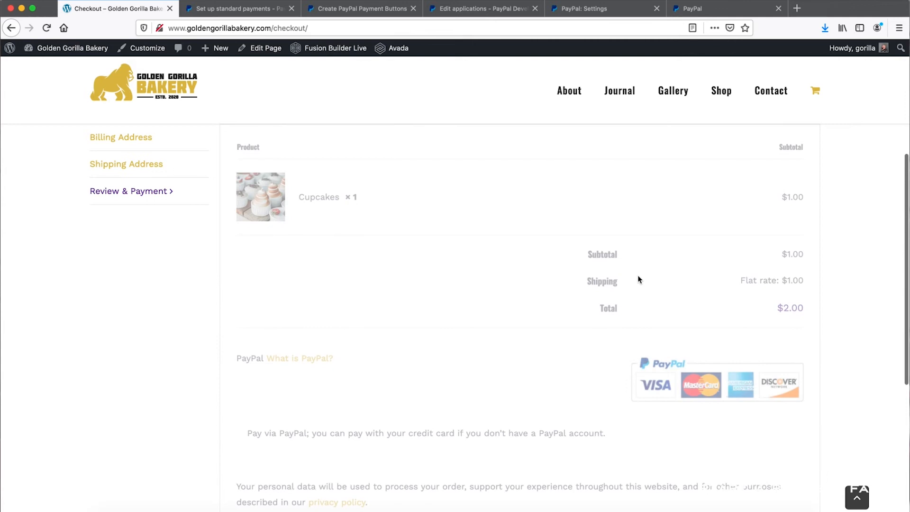
pyautogui.scroll(-3, 636, 267)
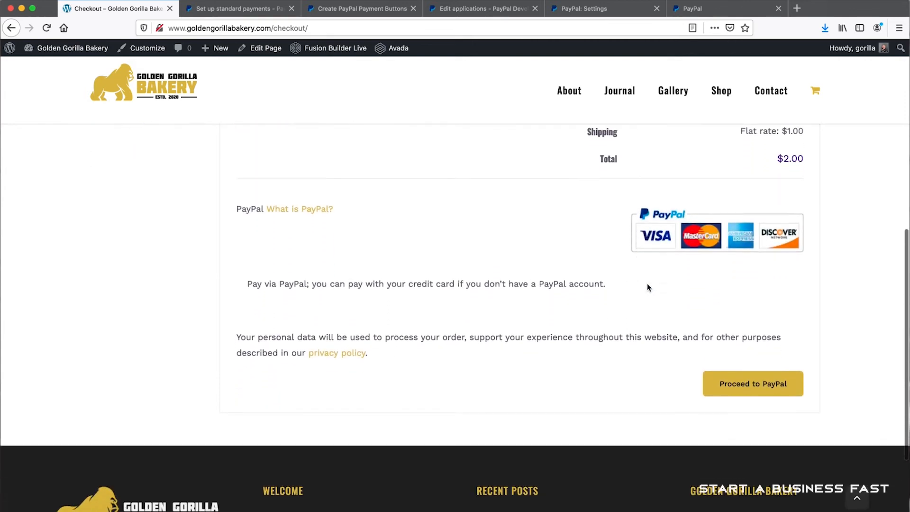
pyautogui.click(746, 385)
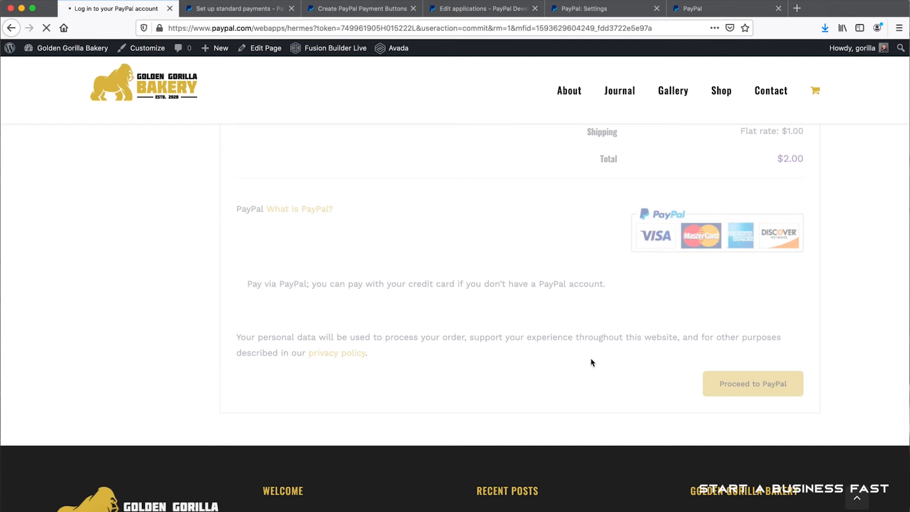
# - Log in to the PayPal checkout with the buyer's email address and account password
pyautogui.click(471, 237)
pyautogui.press('super+a')
pyautogui.press('Tab')
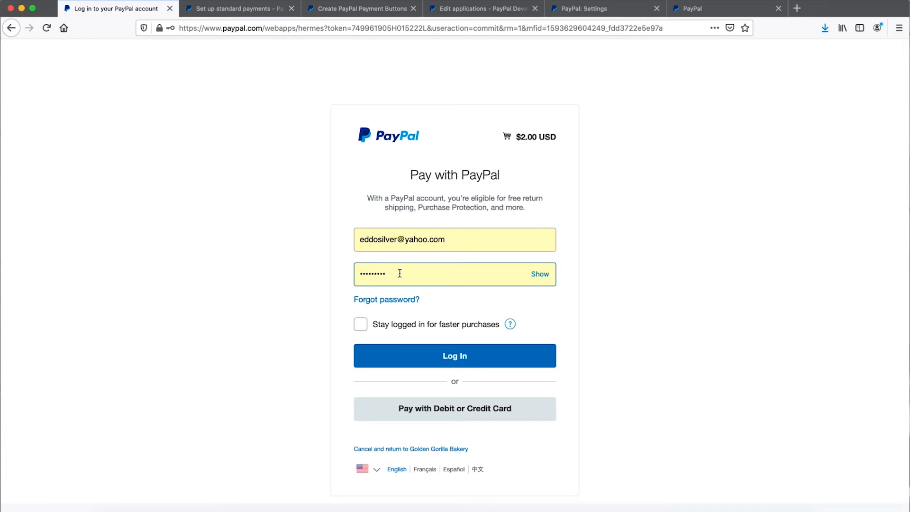
pyautogui.moveTo(400, 274); pyautogui.dragTo(313, 264)
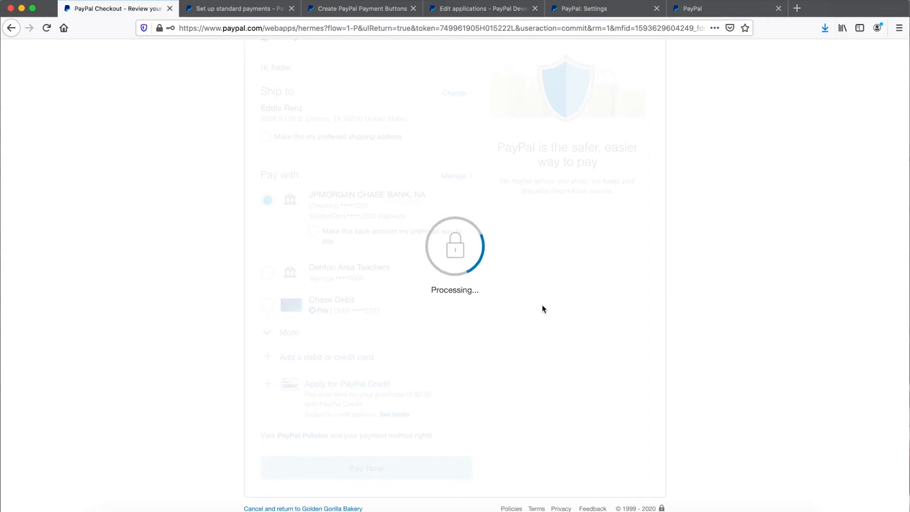
# - Complete the $2.00 test payment from the JPMorgan Chase bank account and return to the merchant's site
pyautogui.scroll(-3, 555, 280)
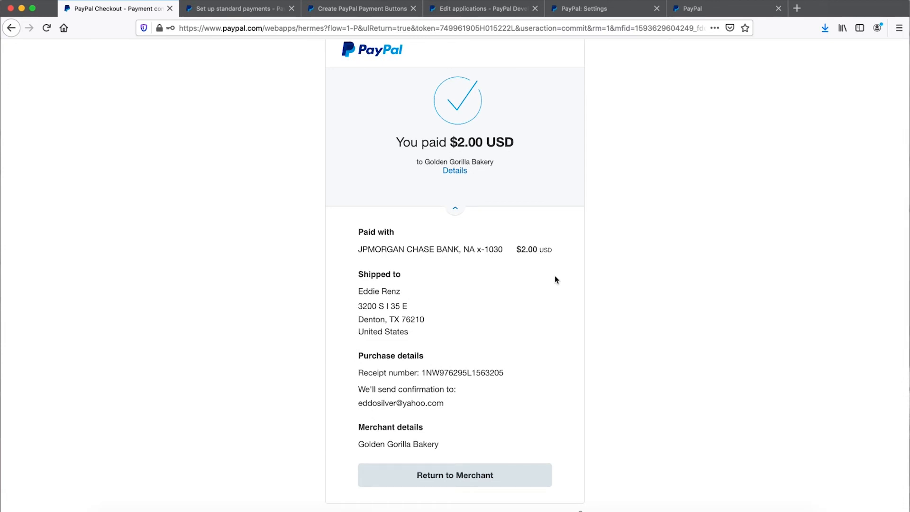
pyautogui.scroll(-1, 512, 311)
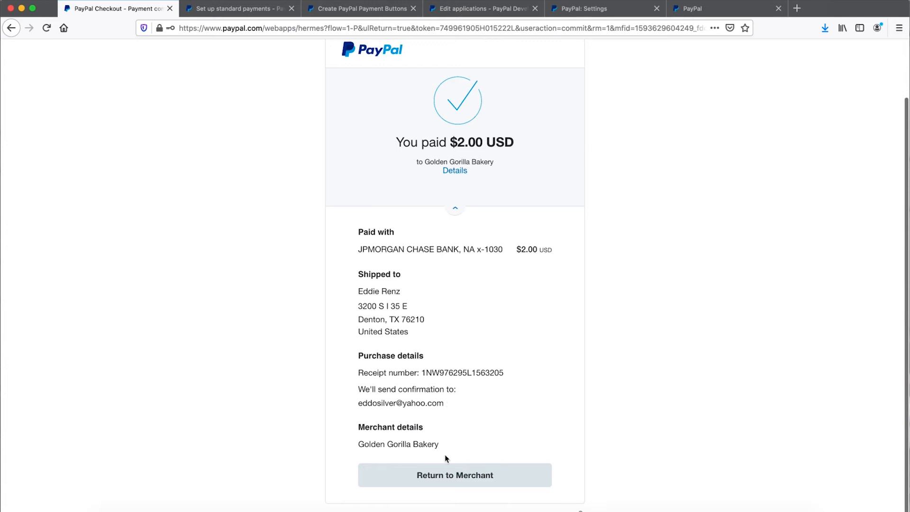
pyautogui.click(456, 474)
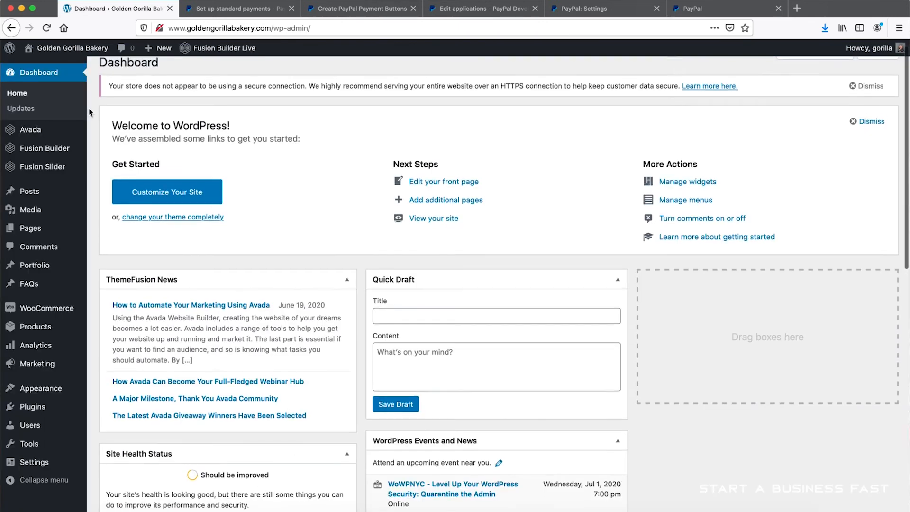
# - Check the order confirmation, return to the WordPress dashboard, and open the WooCommerce orders list
pyautogui.scroll(-2, 64, 226)
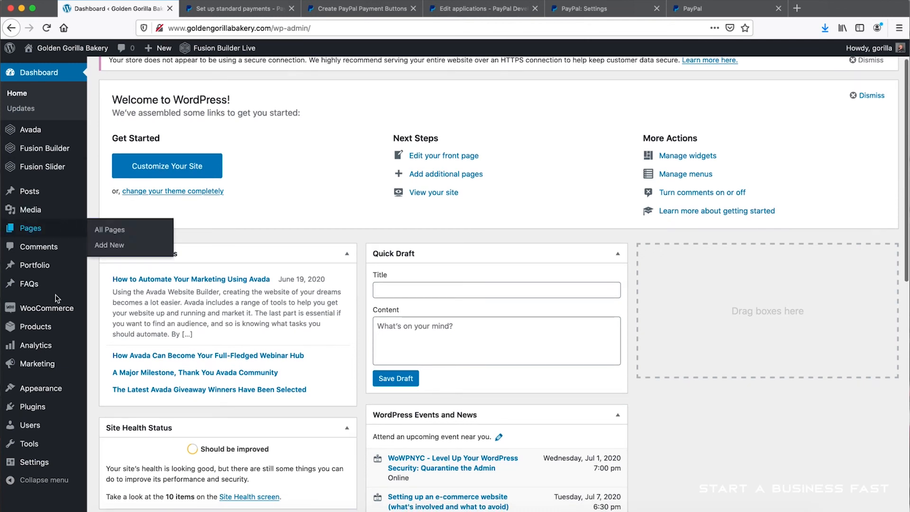
pyautogui.scroll(-1, 93, 222)
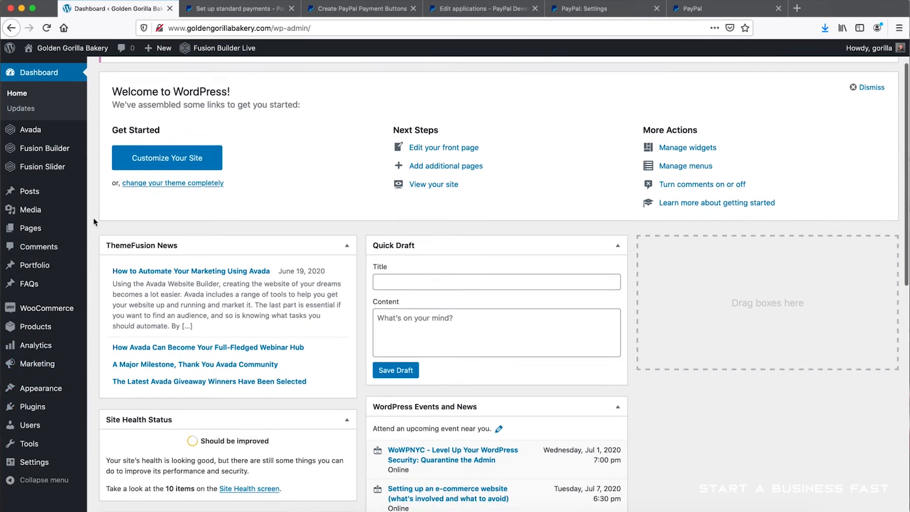
pyautogui.moveTo(39, 314)
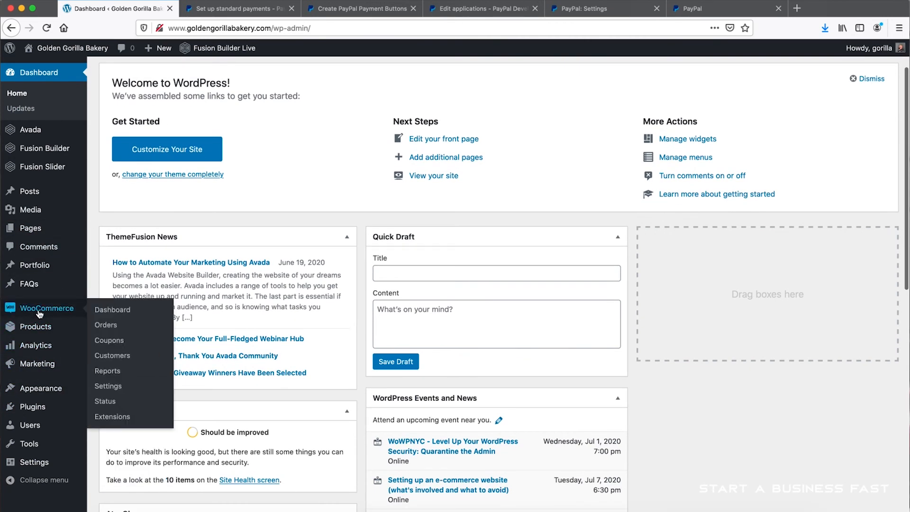
pyautogui.click(102, 328)
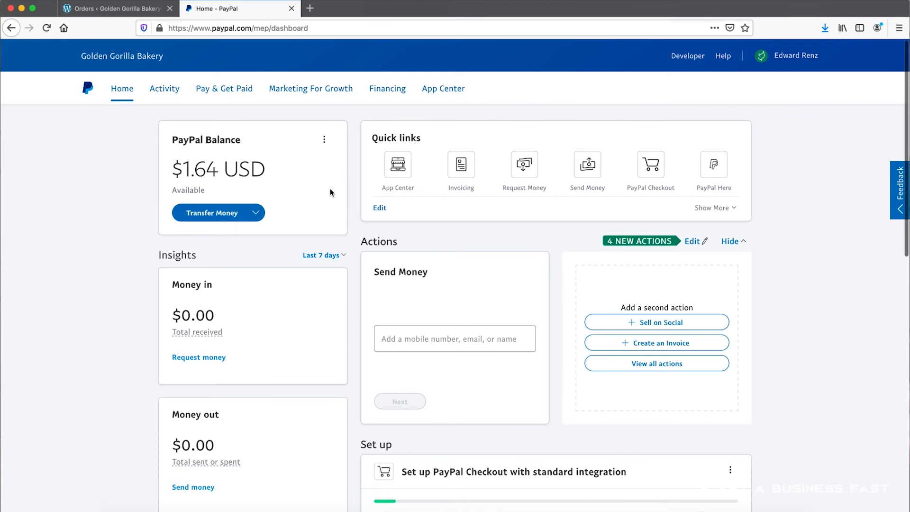
# - Review the bakery's PayPal business dashboard and the transfer options for its balance
pyautogui.scroll(-10, 361, 180)
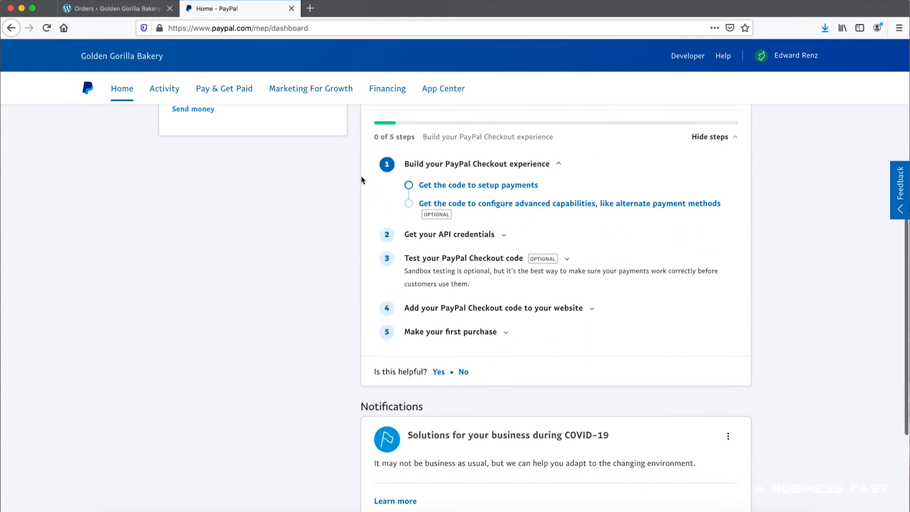
pyautogui.scroll(10, 361, 180)
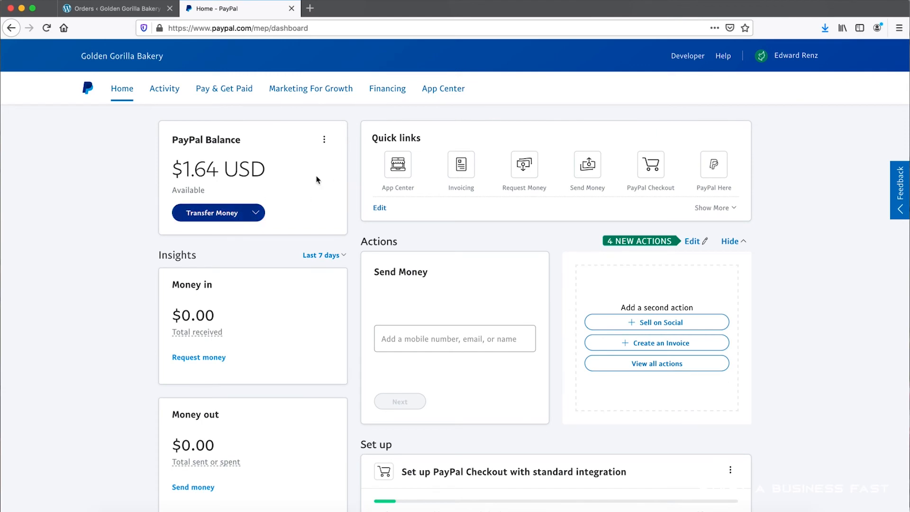
pyautogui.click(256, 216)
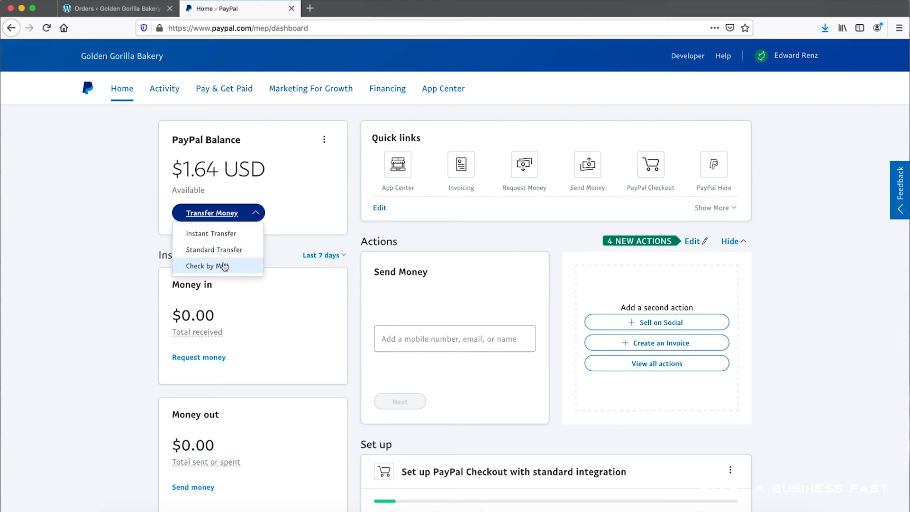
pyautogui.click(326, 188)
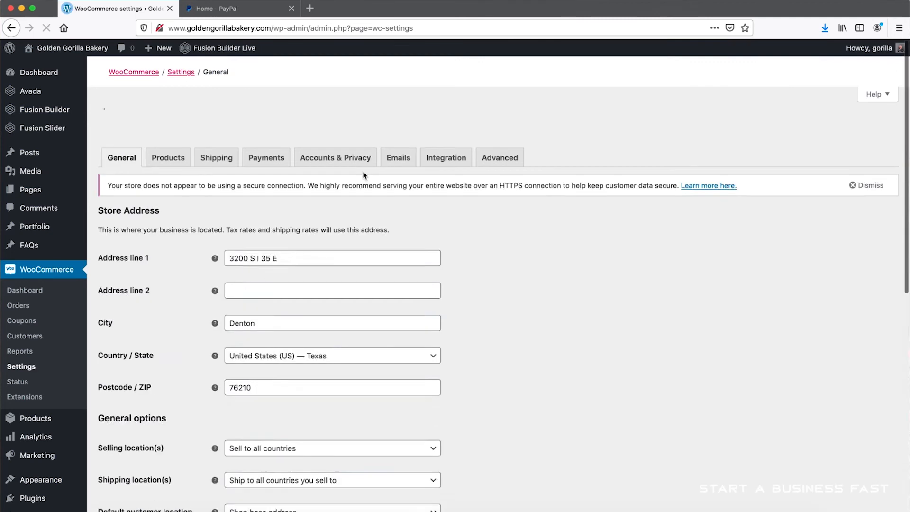
# - Open the WooCommerce email settings and replace the New order notification's recipient with the bakery's email address
pyautogui.click(398, 138)
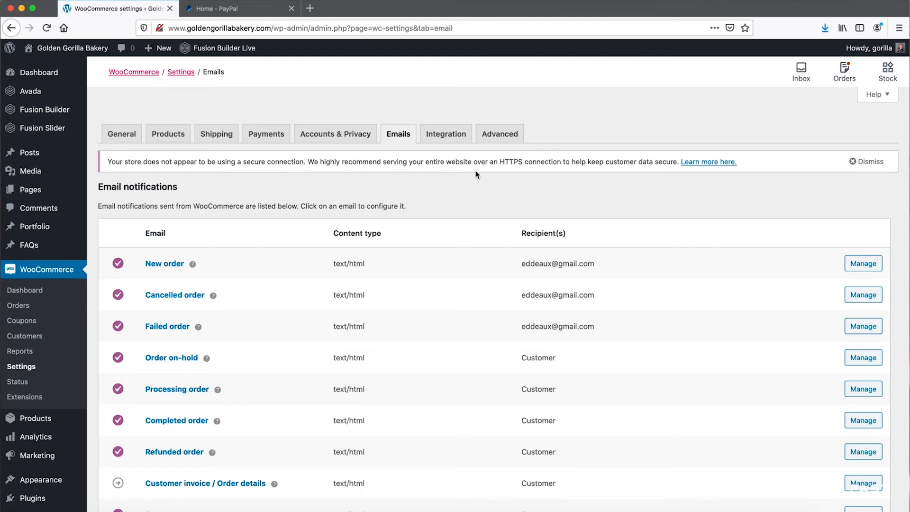
pyautogui.scroll(-1, 704, 263)
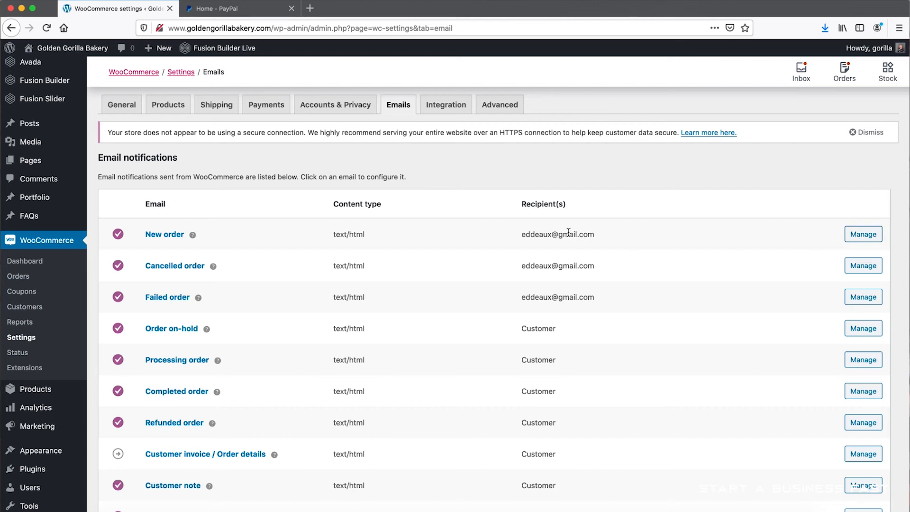
pyautogui.click(858, 235)
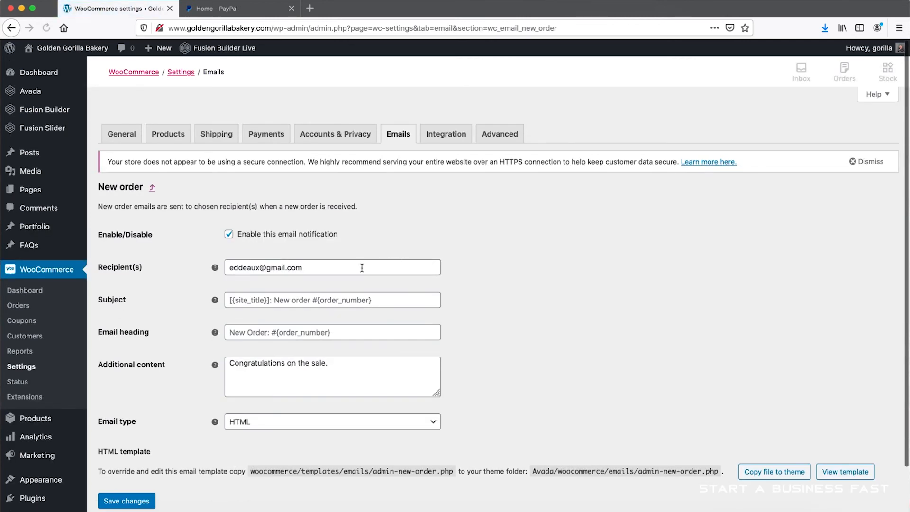
pyautogui.click(337, 266)
pyautogui.press('super+a')
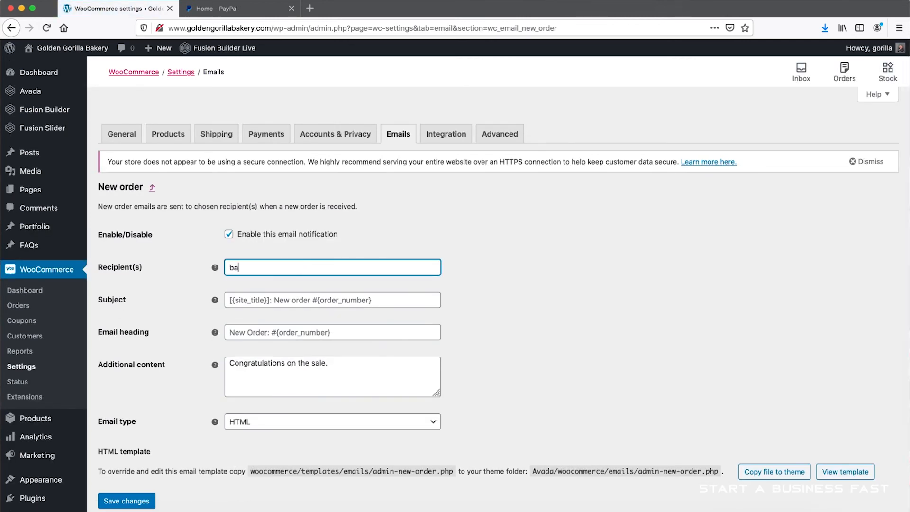
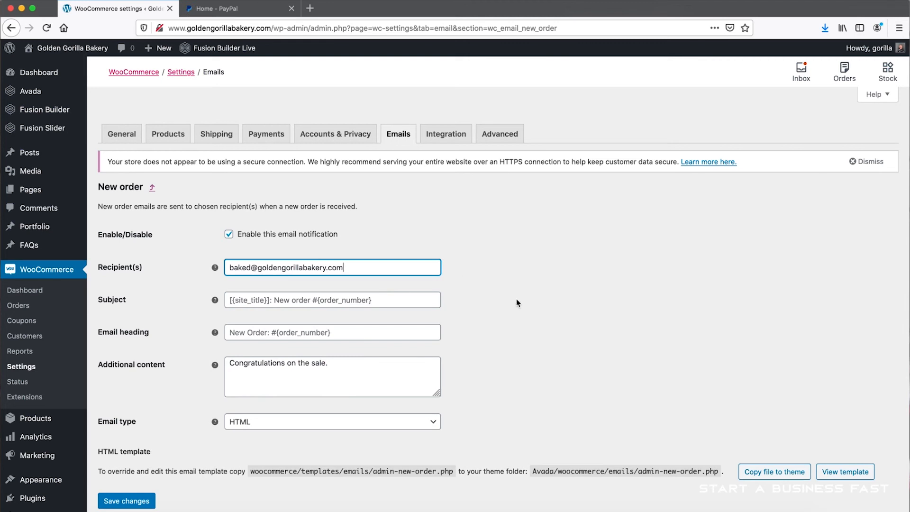
# - Clear the "Congratulations on the sale." additional content from the New order email and save the changes
pyautogui.scroll(-1, 516, 298)
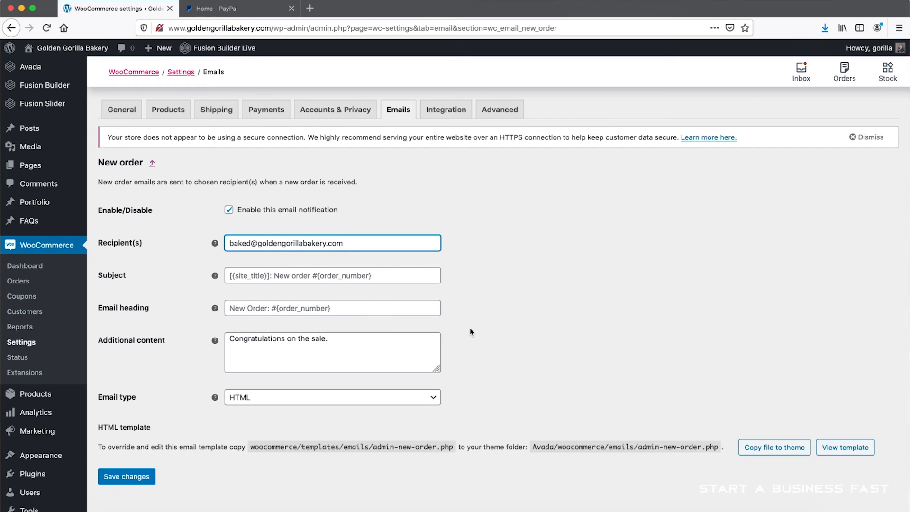
pyautogui.click(369, 343)
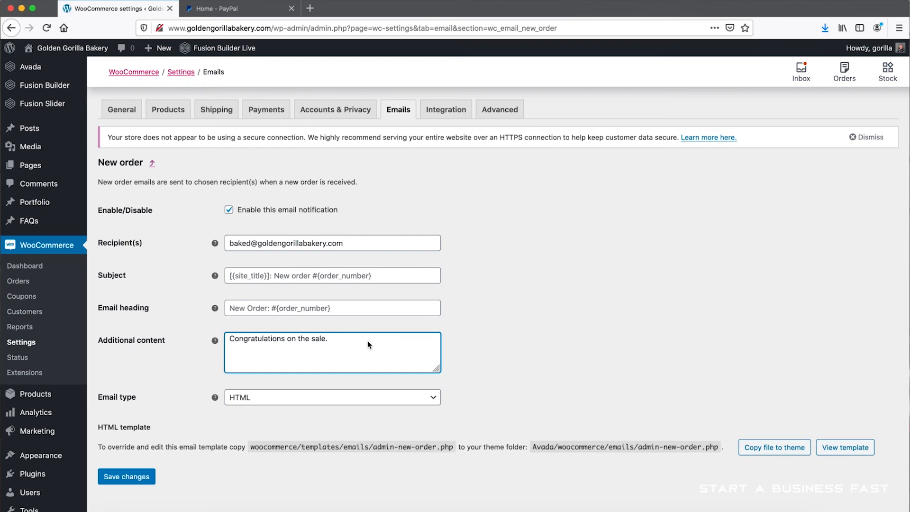
pyautogui.scroll(-1, 367, 340)
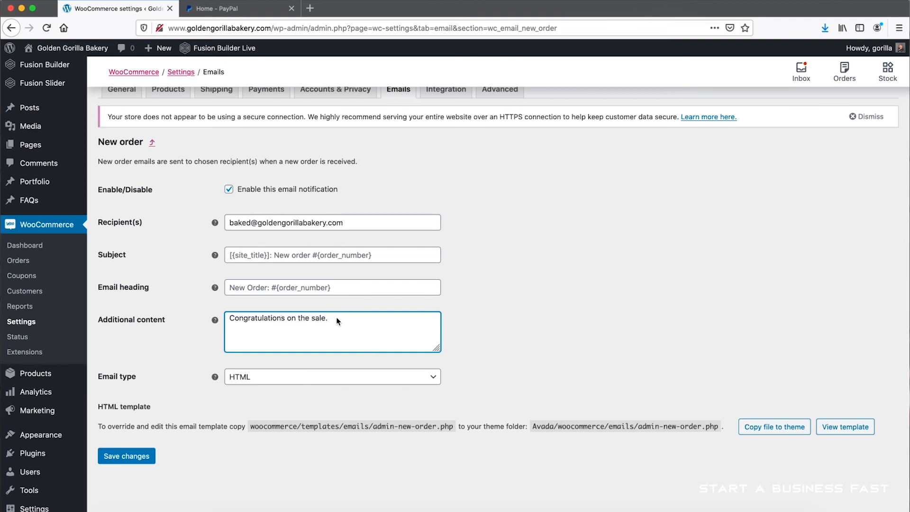
pyautogui.moveTo(338, 321); pyautogui.dragTo(195, 312)
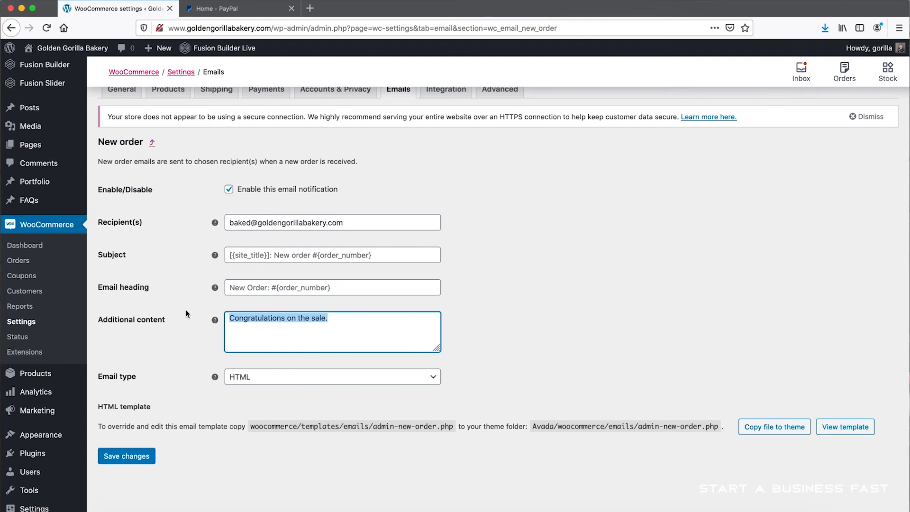
pyautogui.press('BackSpace')
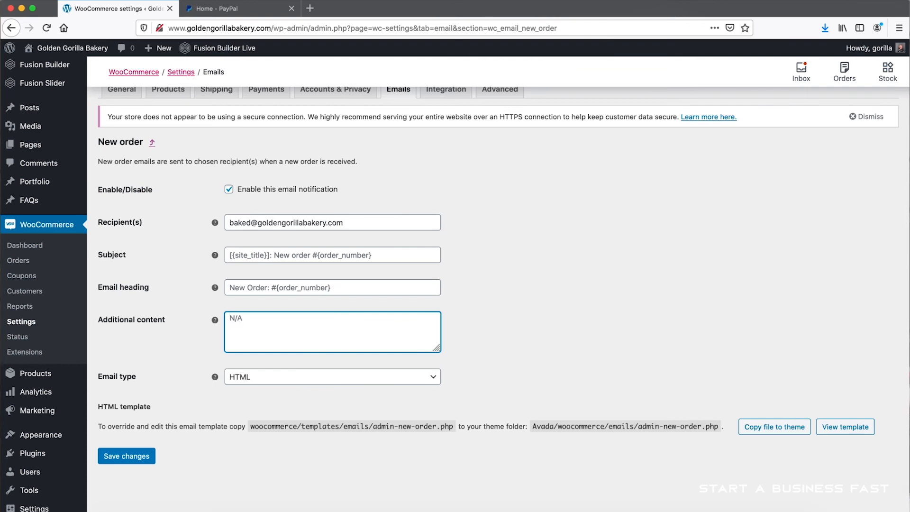
pyautogui.click(135, 456)
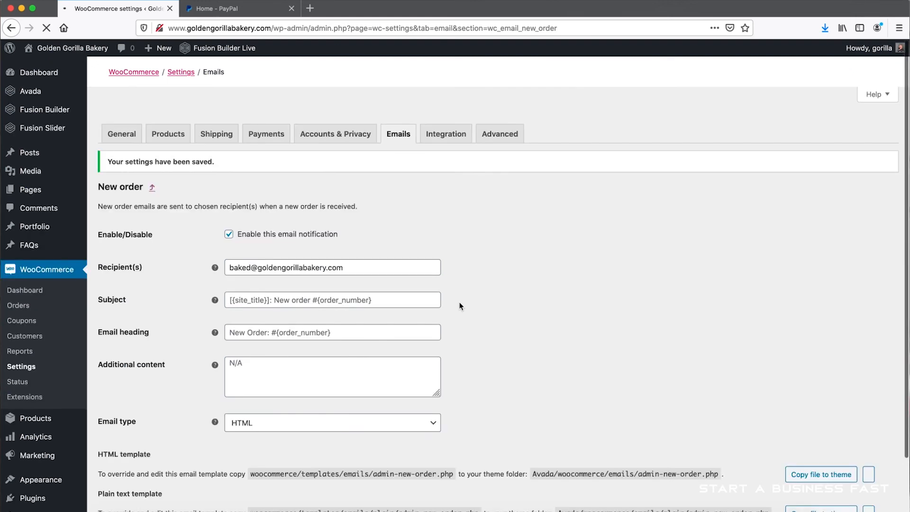
# - Replace the Cancelled order notification's recipient with the bakery's email address, copy that address, and save the changes
pyautogui.click(401, 135)
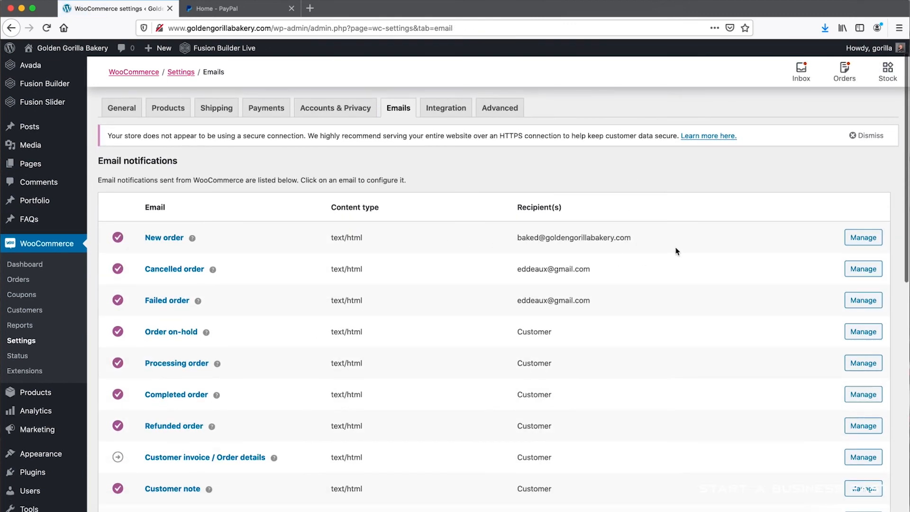
pyautogui.click(872, 270)
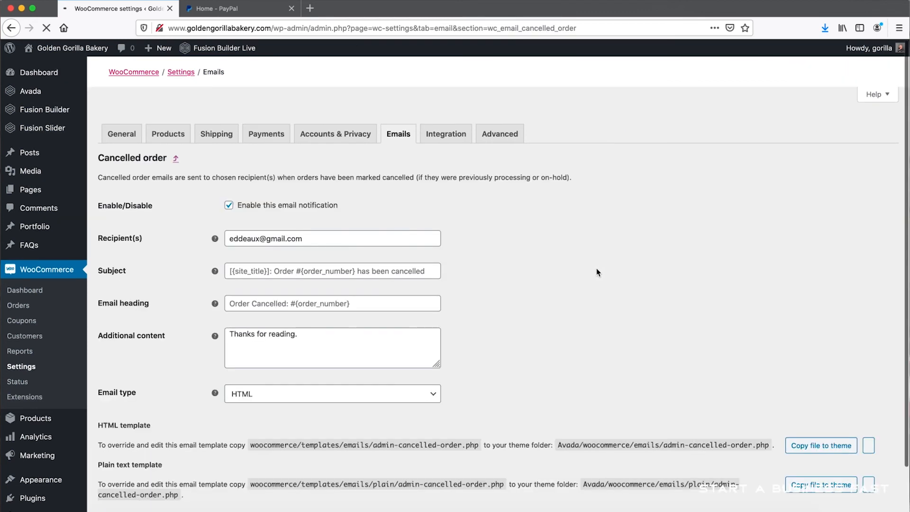
pyautogui.moveTo(333, 267); pyautogui.dragTo(181, 248)
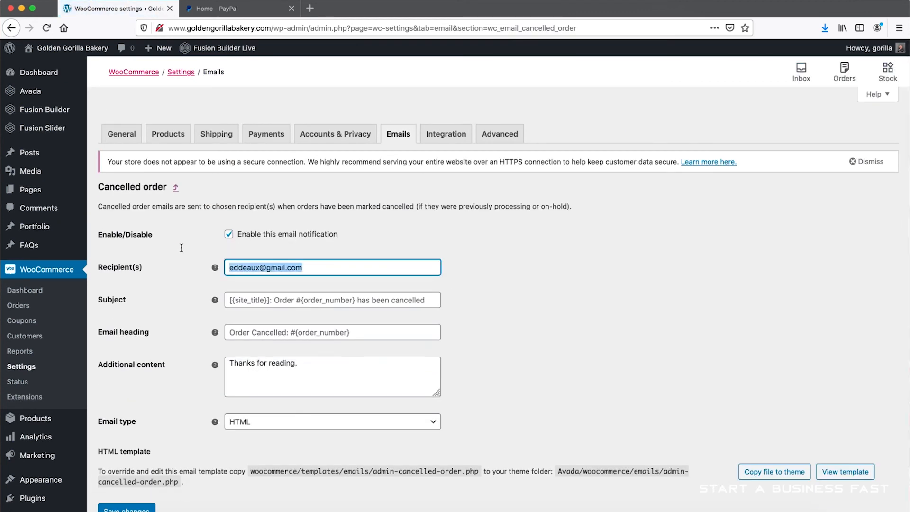
pyautogui.write('g')
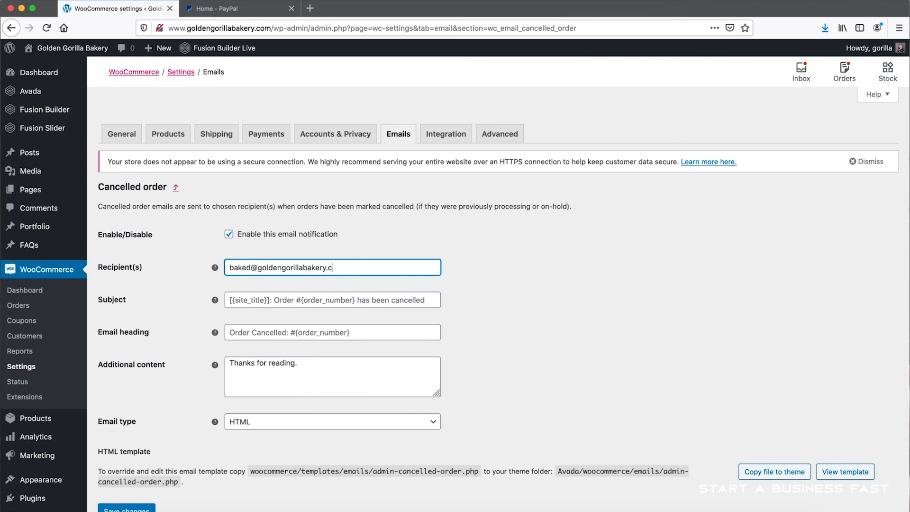
pyautogui.moveTo(349, 266); pyautogui.dragTo(178, 263)
pyautogui.press('super+c')
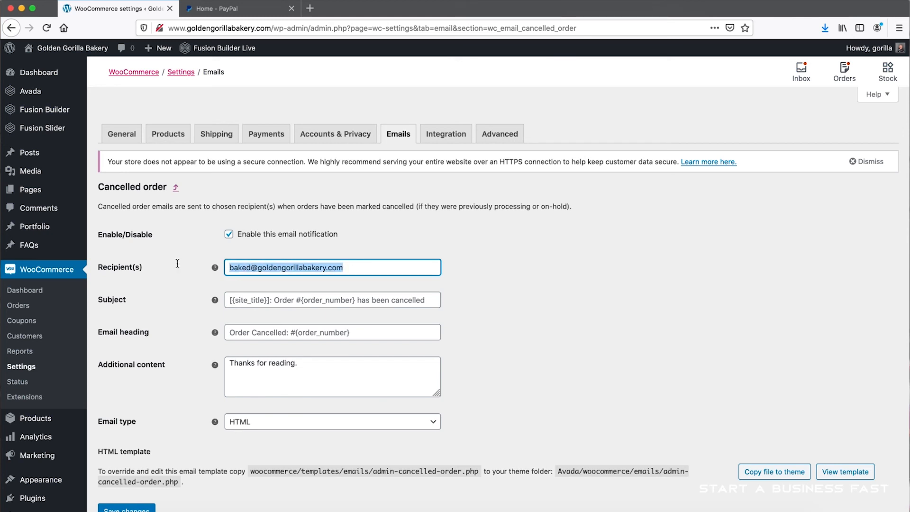
pyautogui.scroll(-3, 173, 284)
pyautogui.click(138, 450)
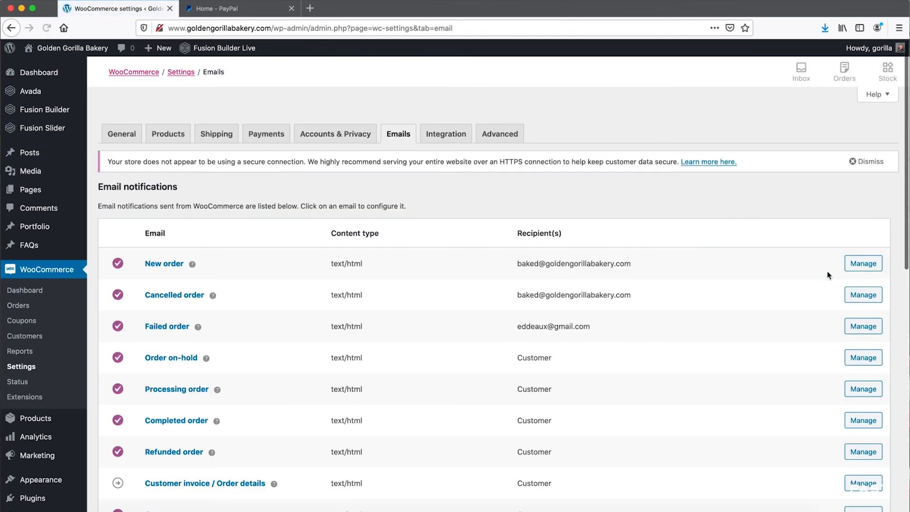
# - Paste the bakery's email address as the Failed order notification's recipient, save, and return to the email notifications list
pyautogui.scroll(-1, 851, 273)
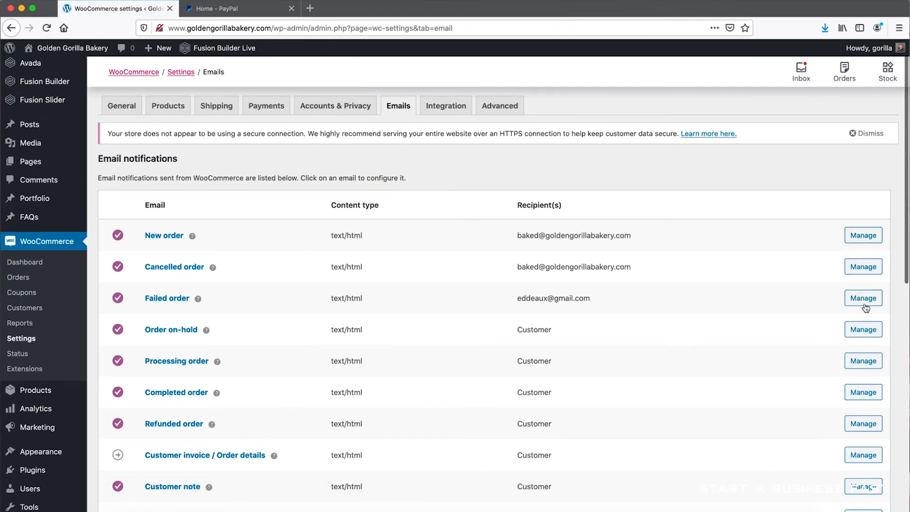
pyautogui.click(863, 298)
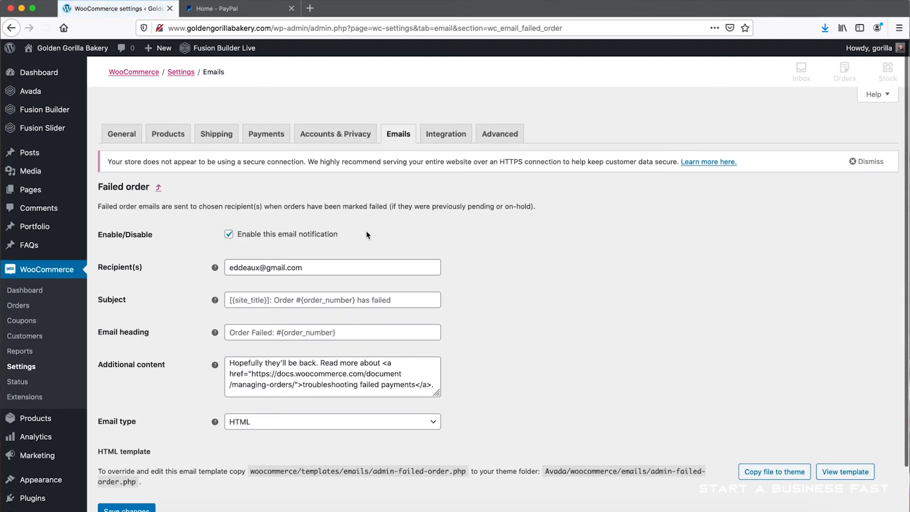
pyautogui.moveTo(319, 267); pyautogui.dragTo(183, 232)
pyautogui.press('super+v')
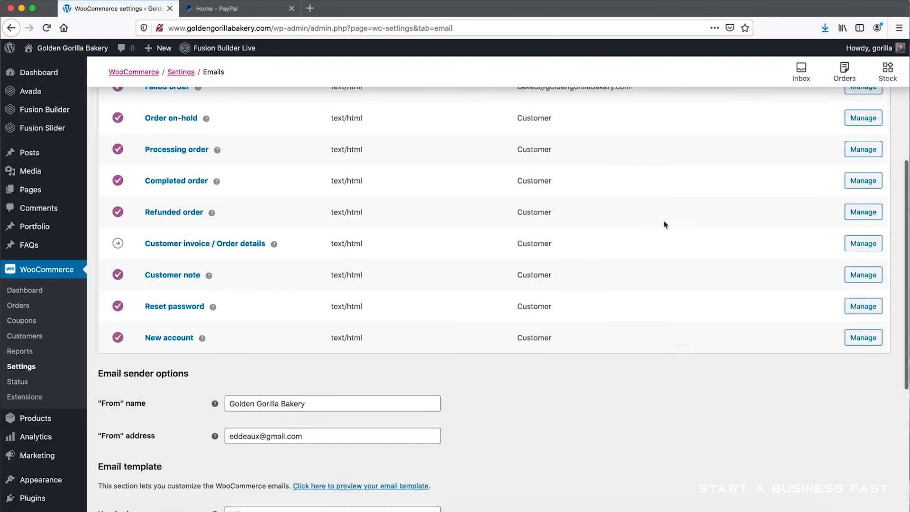
pyautogui.scroll(3, 663, 222)
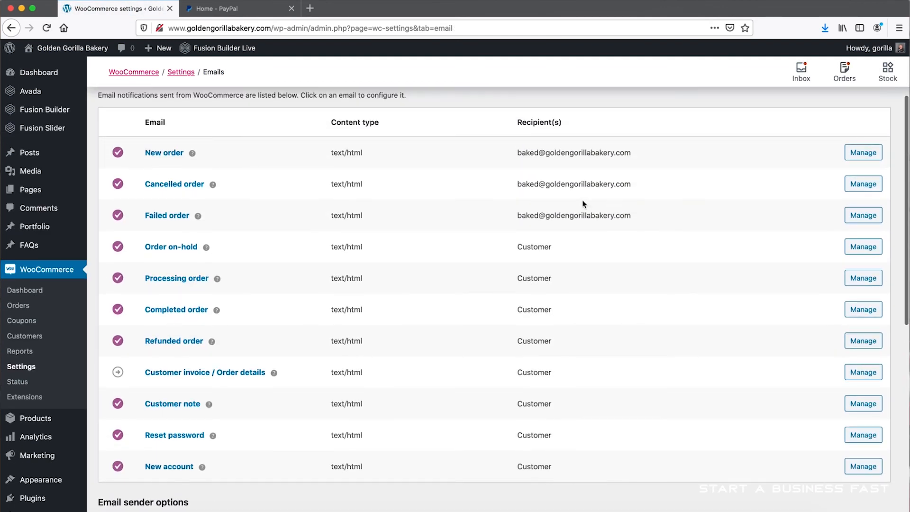
# - Replace the "From" address in the email sender options with the copied bakery email address
pyautogui.scroll(-5, 244, 264)
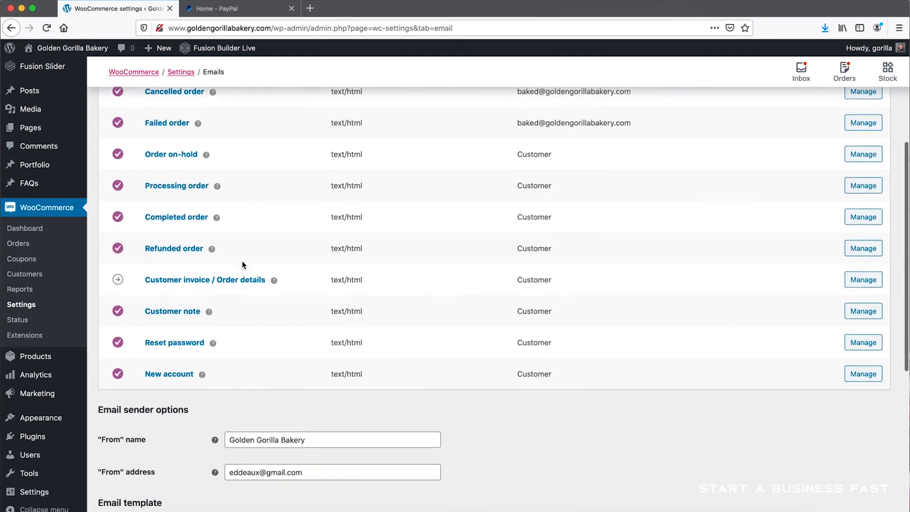
pyautogui.scroll(-3, 244, 265)
pyautogui.moveTo(309, 321); pyautogui.dragTo(197, 302)
pyautogui.press('BackSpace')
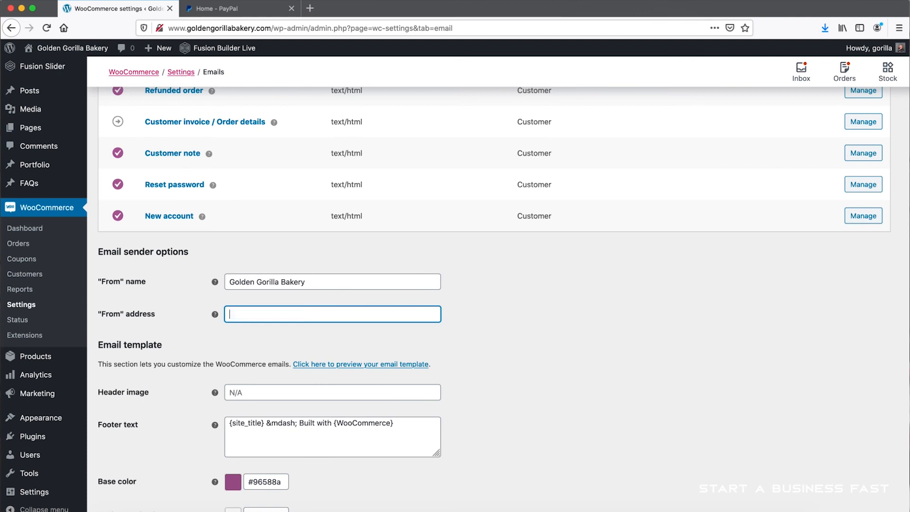
pyautogui.press('super+v')
pyautogui.click(489, 322)
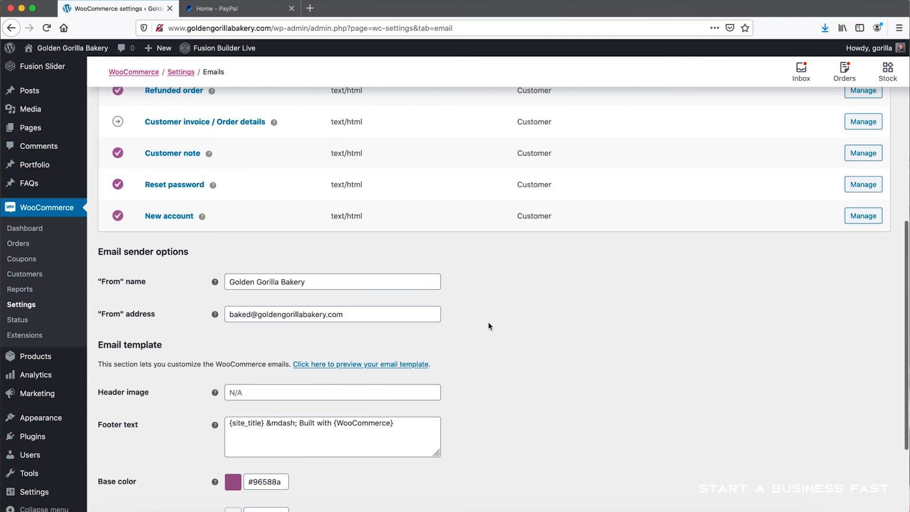
# - Set the email template's base color to #d9bc5a, copied from the Golden Gorilla Bakery note in the notes app, and save the email settings
pyautogui.scroll(-5, 488, 323)
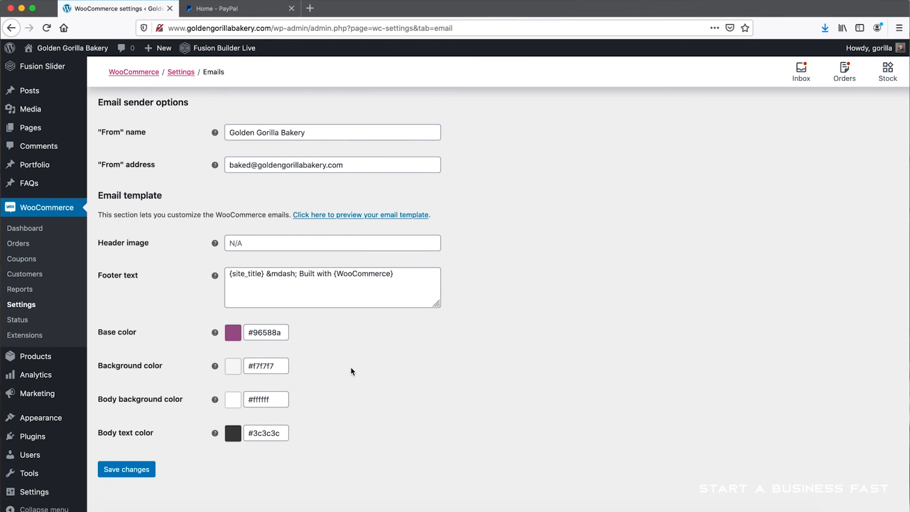
pyautogui.moveTo(286, 332); pyautogui.dragTo(246, 331)
pyautogui.click(357, 334)
pyautogui.click(284, 332)
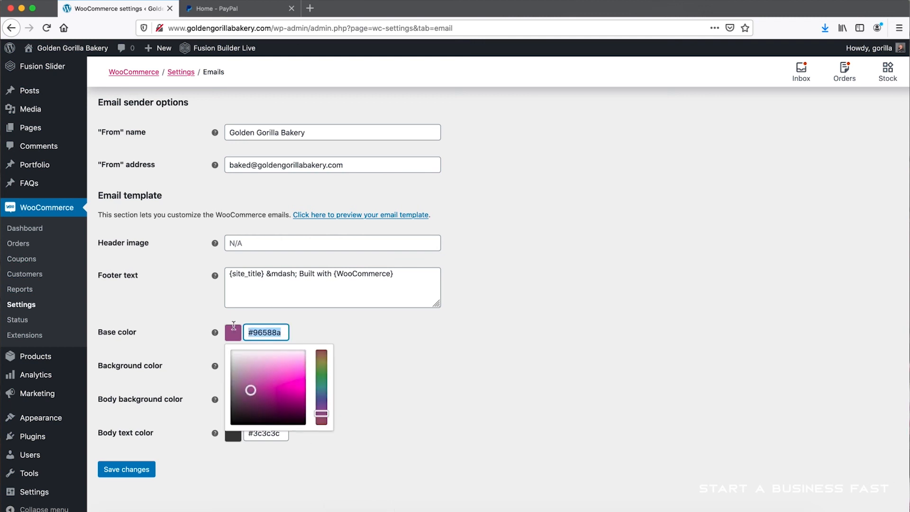
pyautogui.click(374, 508)
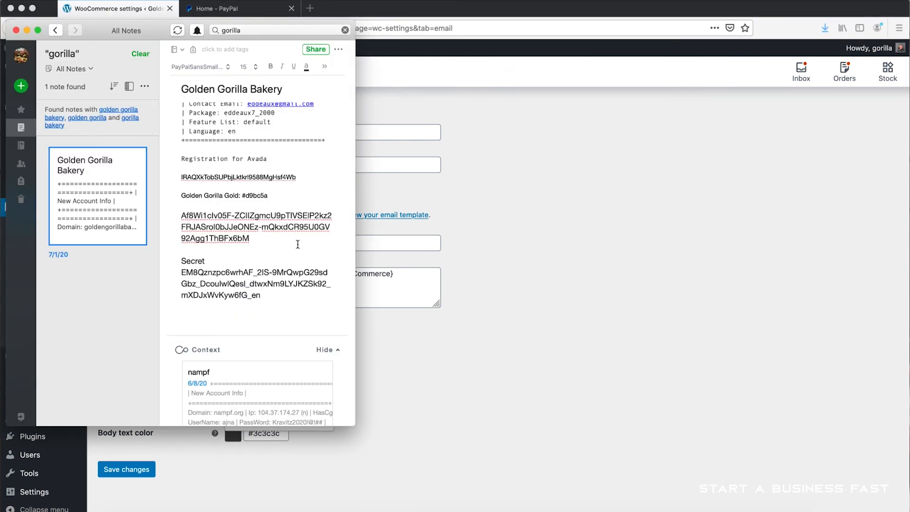
pyautogui.scroll(2, 247, 259)
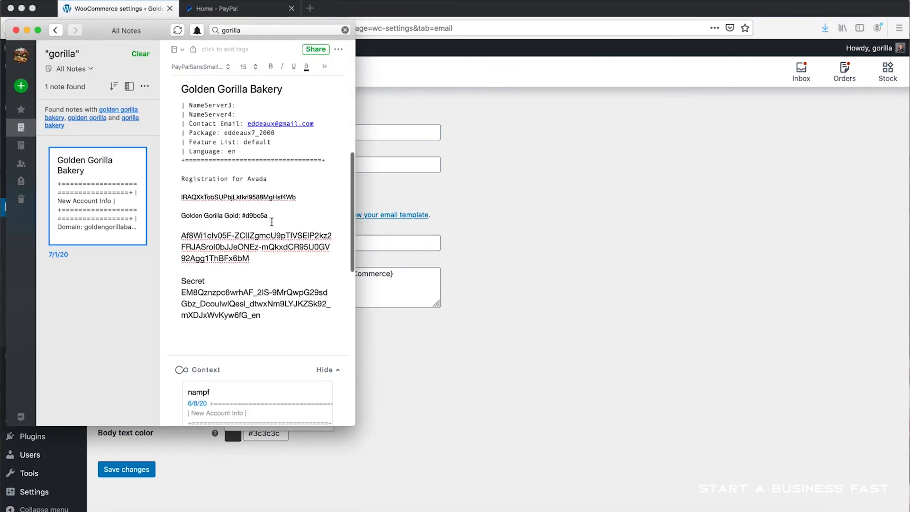
pyautogui.moveTo(268, 215); pyautogui.dragTo(245, 216)
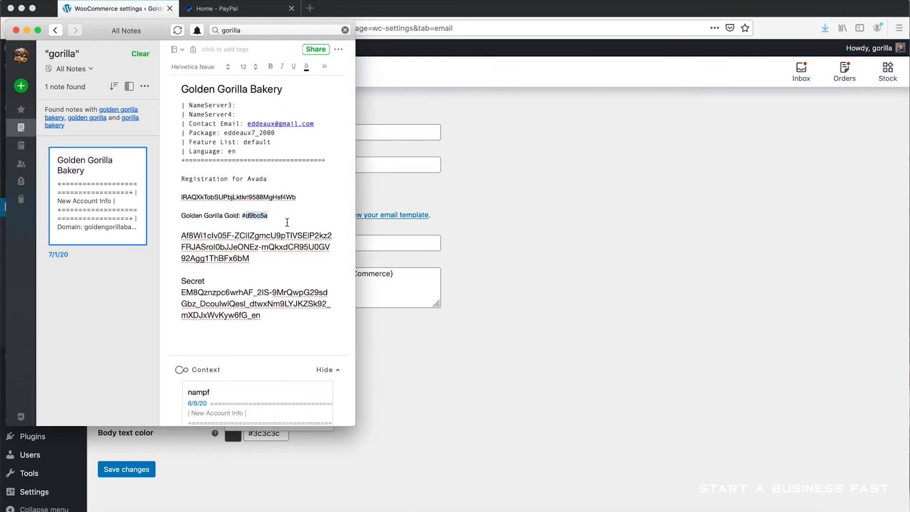
pyautogui.click(370, 323)
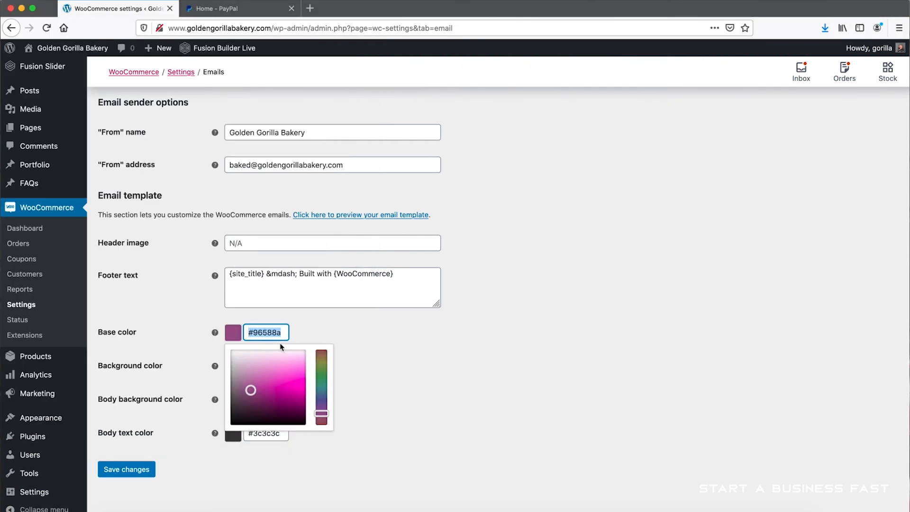
pyautogui.press('BackSpace')
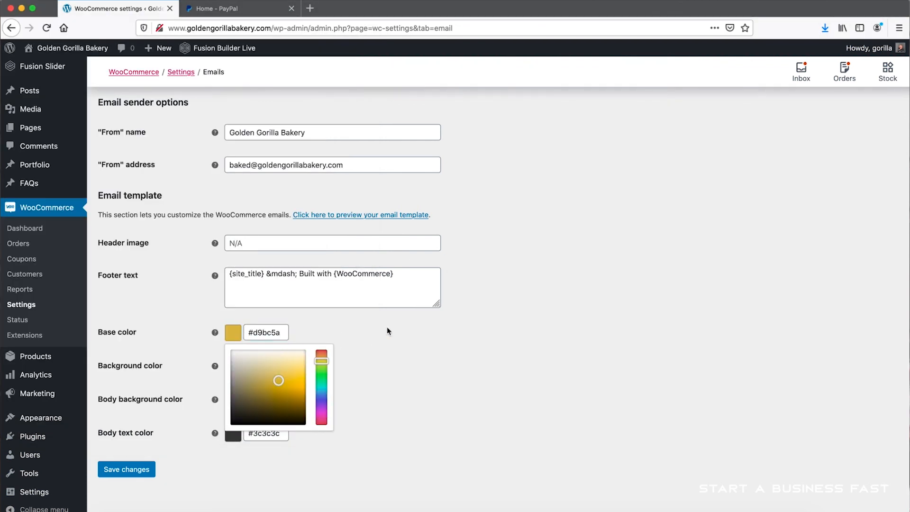
pyautogui.click(387, 326)
pyautogui.click(136, 473)
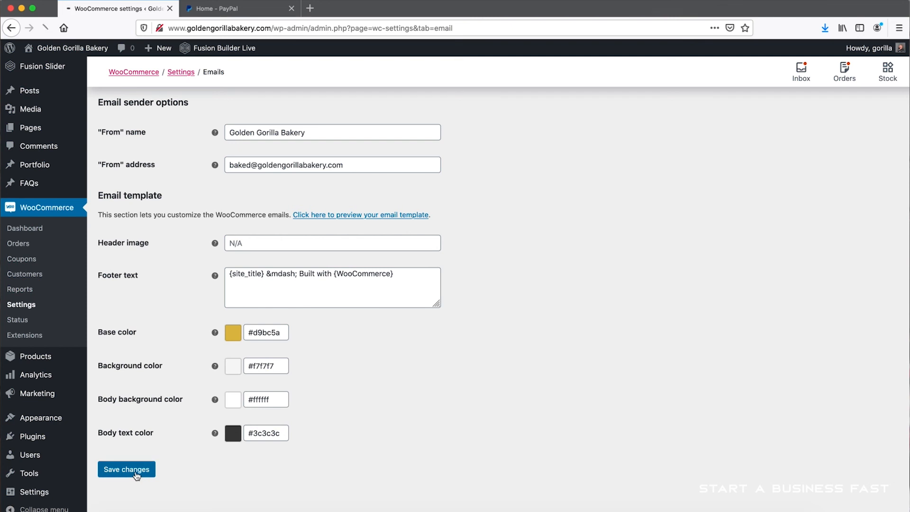